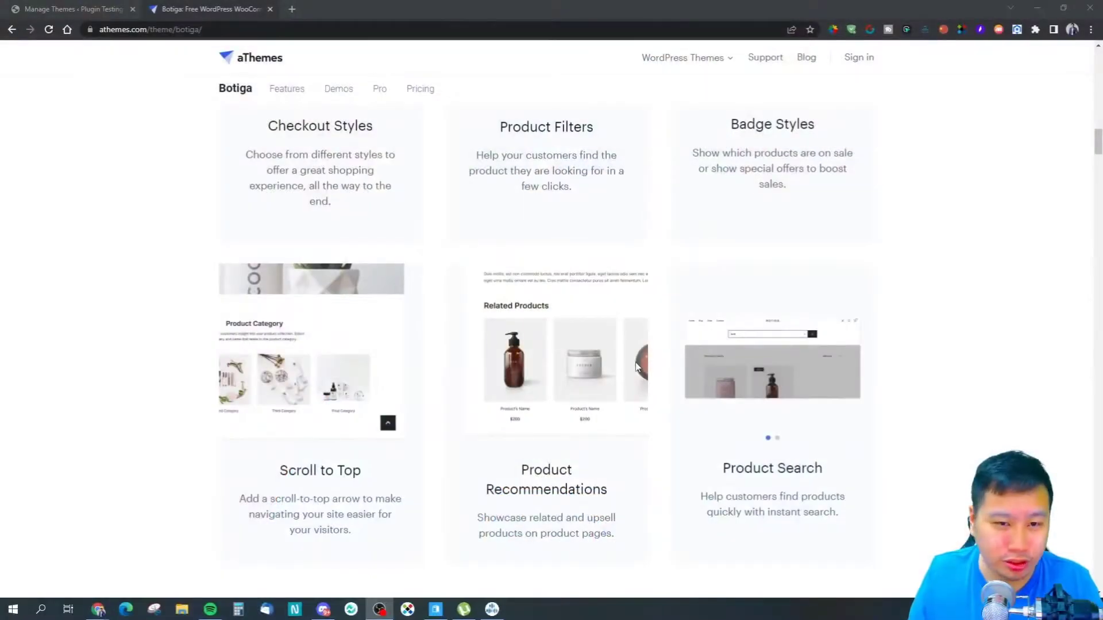
pyautogui.scroll(5, 568, 334)
pyautogui.scroll(5, 520, 385)
pyautogui.scroll(5, 521, 384)
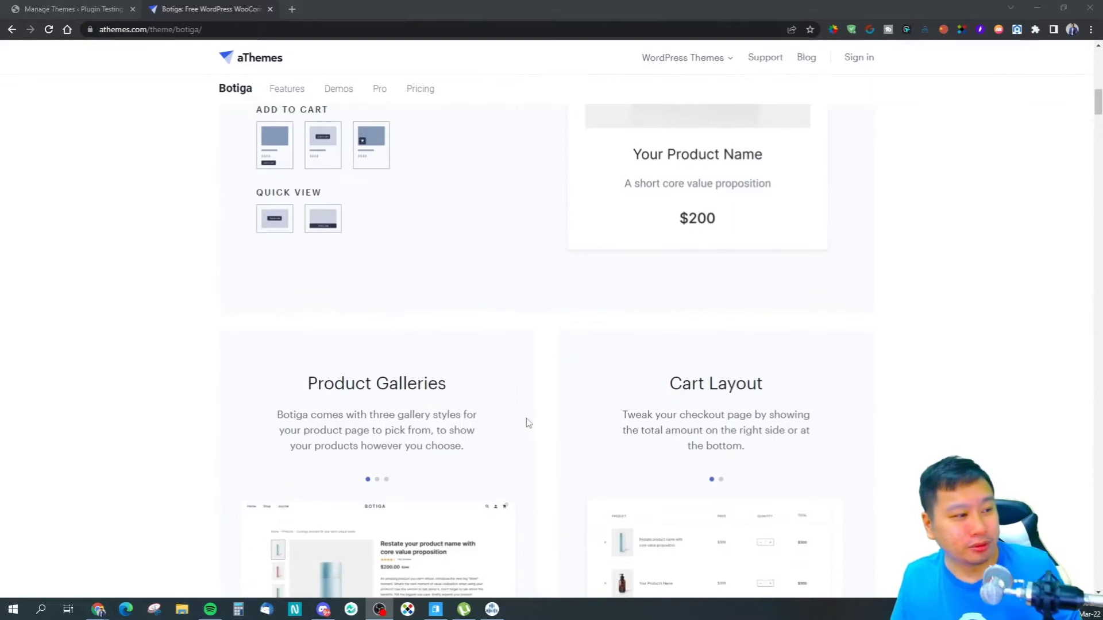
pyautogui.scroll(4, 526, 418)
pyautogui.scroll(5, 528, 415)
pyautogui.scroll(3, 573, 427)
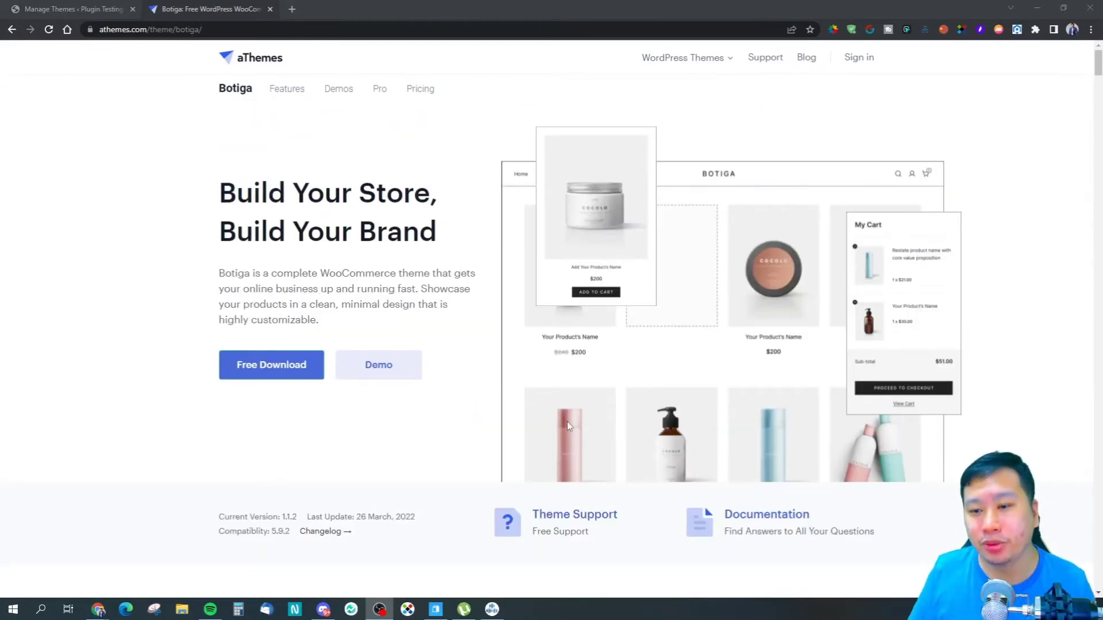
# Review Botiga's Pro-only features and the Free vs $69/year Pro pricing in a second tab
pyautogui.middleClick(379, 88)
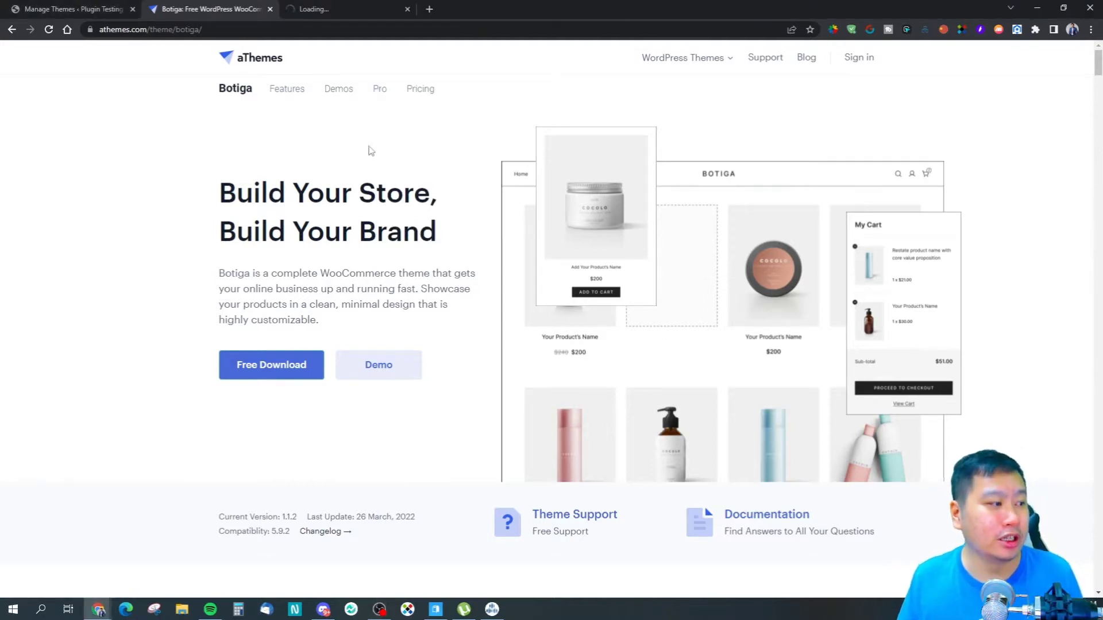
pyautogui.scroll(-1, 370, 150)
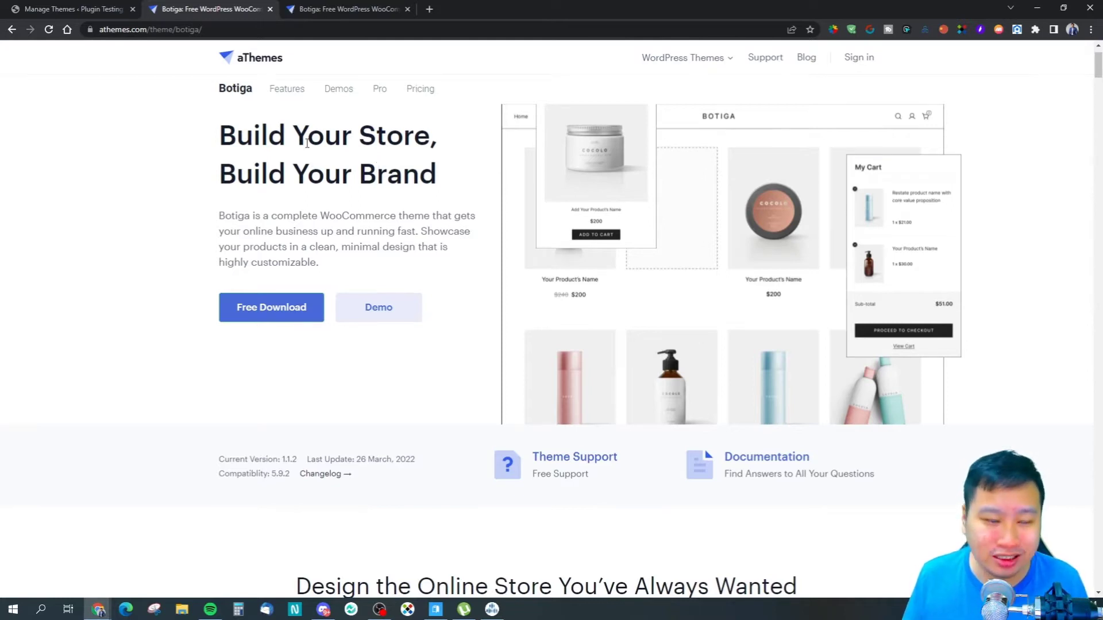
pyautogui.click(349, 9)
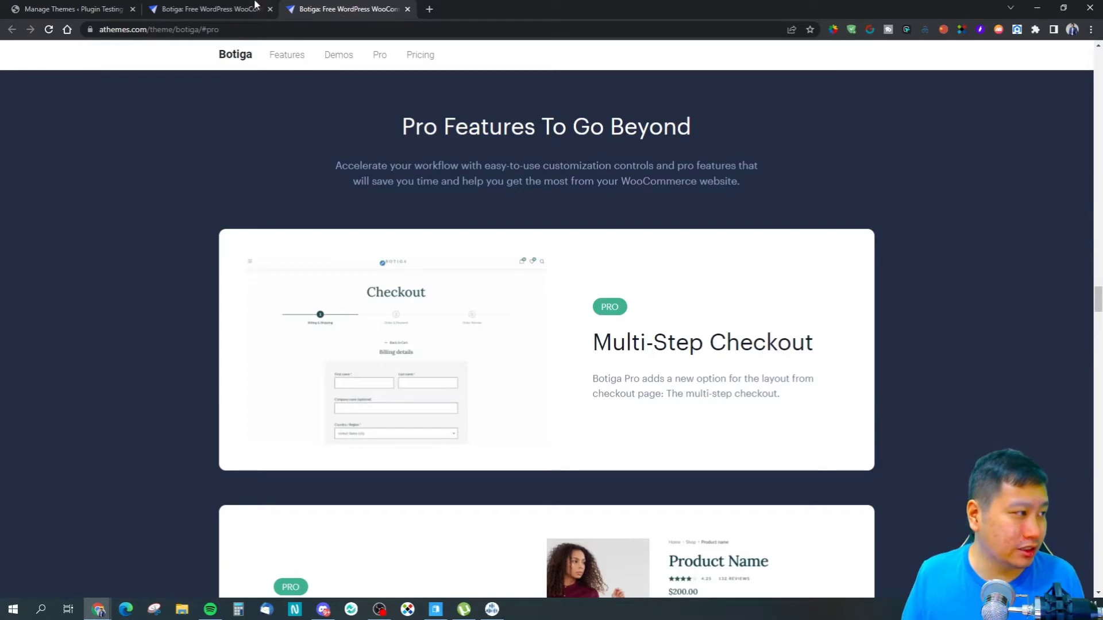
pyautogui.scroll(-3, 915, 425)
pyautogui.scroll(3, 915, 426)
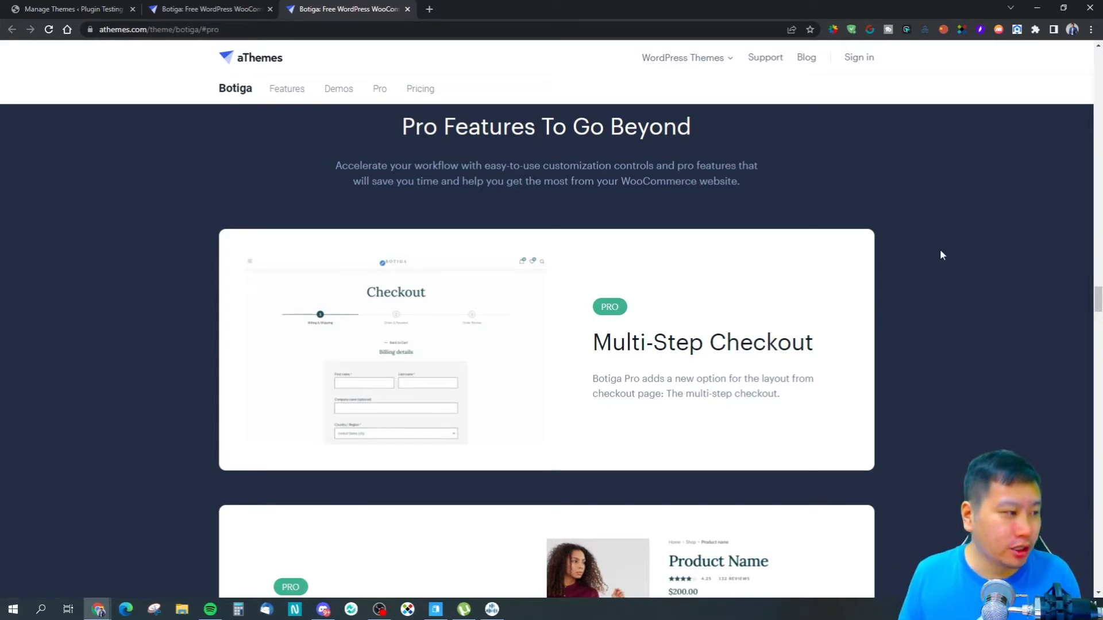
pyautogui.scroll(5, 941, 271)
pyautogui.scroll(5, 920, 312)
pyautogui.scroll(5, 914, 318)
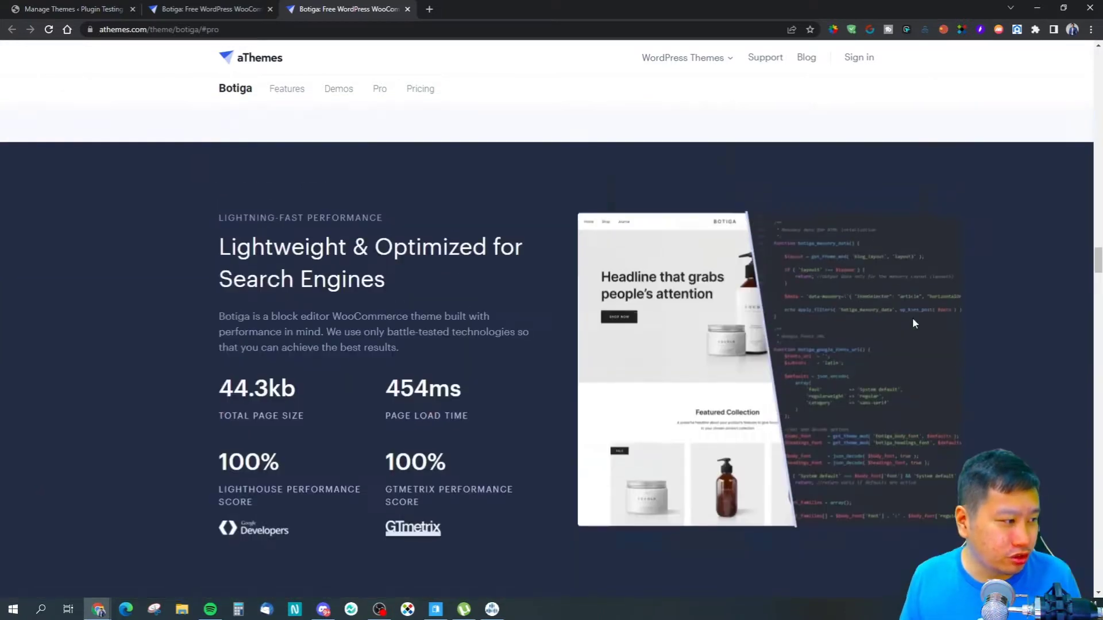
pyautogui.scroll(-3, 911, 317)
pyautogui.scroll(-5, 901, 324)
pyautogui.scroll(-5, 913, 328)
pyautogui.scroll(-2, 922, 332)
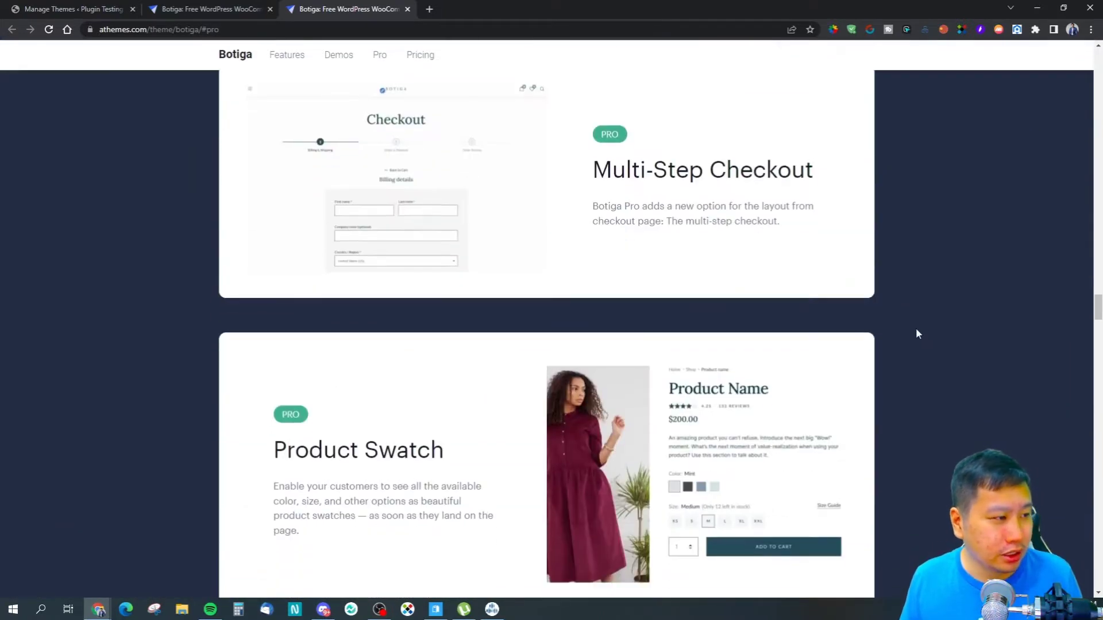
pyautogui.scroll(2, 915, 328)
pyautogui.scroll(-3, 925, 332)
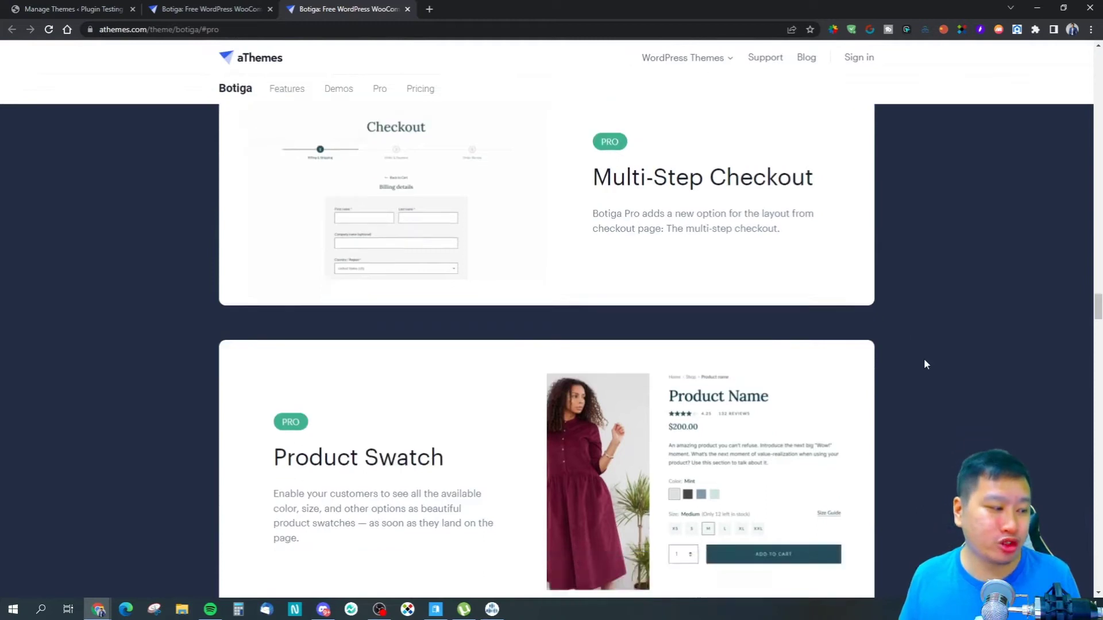
pyautogui.scroll(-3, 922, 371)
pyautogui.scroll(-3, 480, 372)
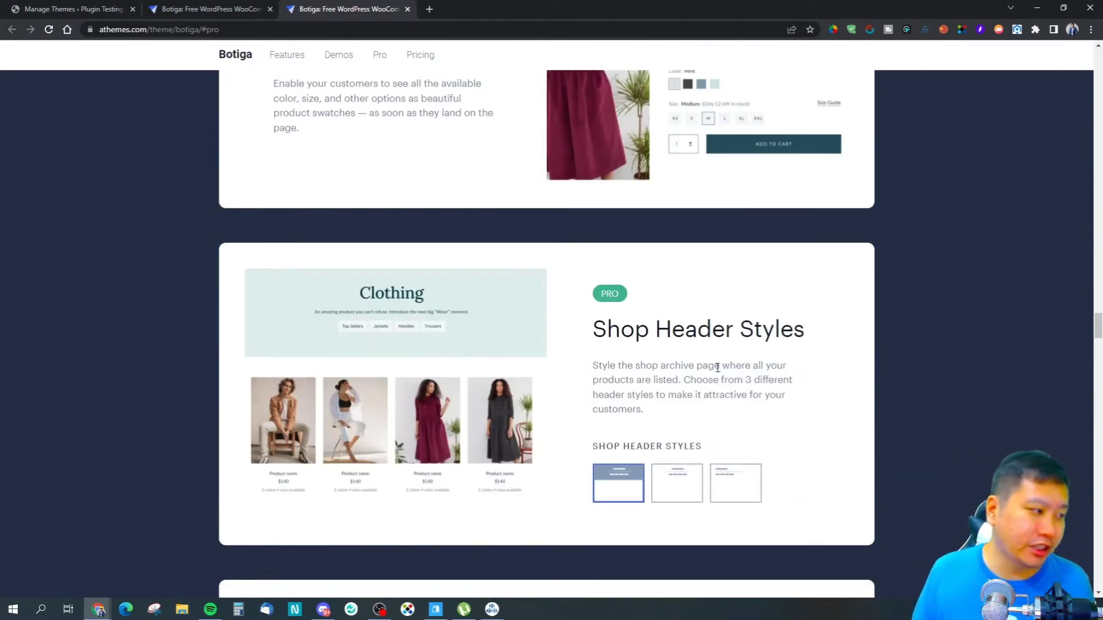
pyautogui.scroll(-3, 716, 374)
pyautogui.scroll(-2, 639, 389)
pyautogui.scroll(-1, 639, 395)
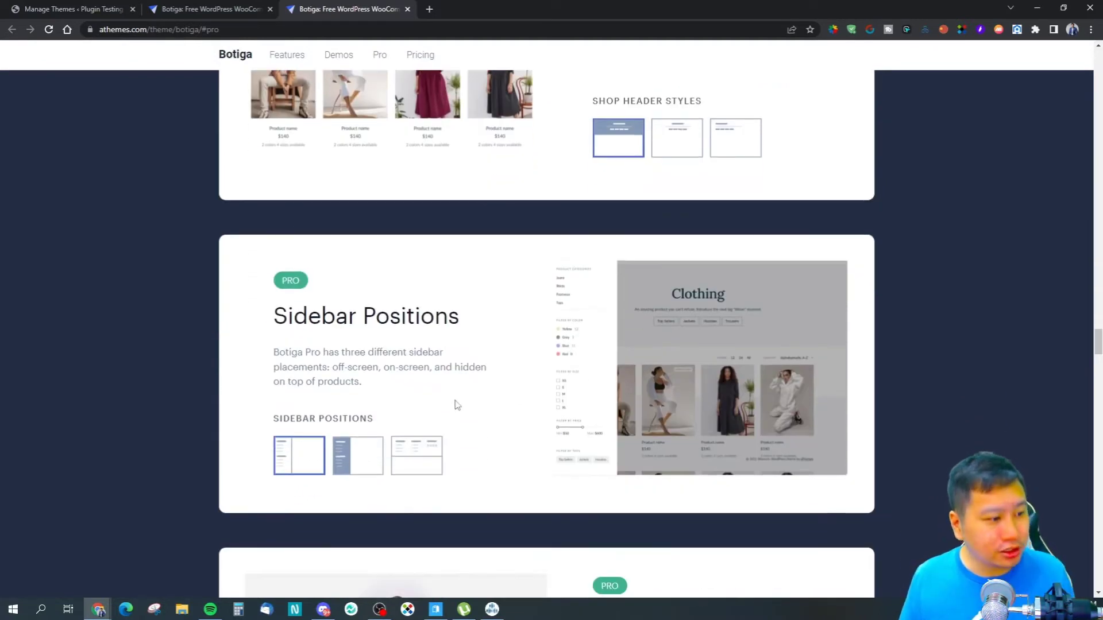
pyautogui.scroll(-3, 456, 403)
pyautogui.scroll(-3, 457, 403)
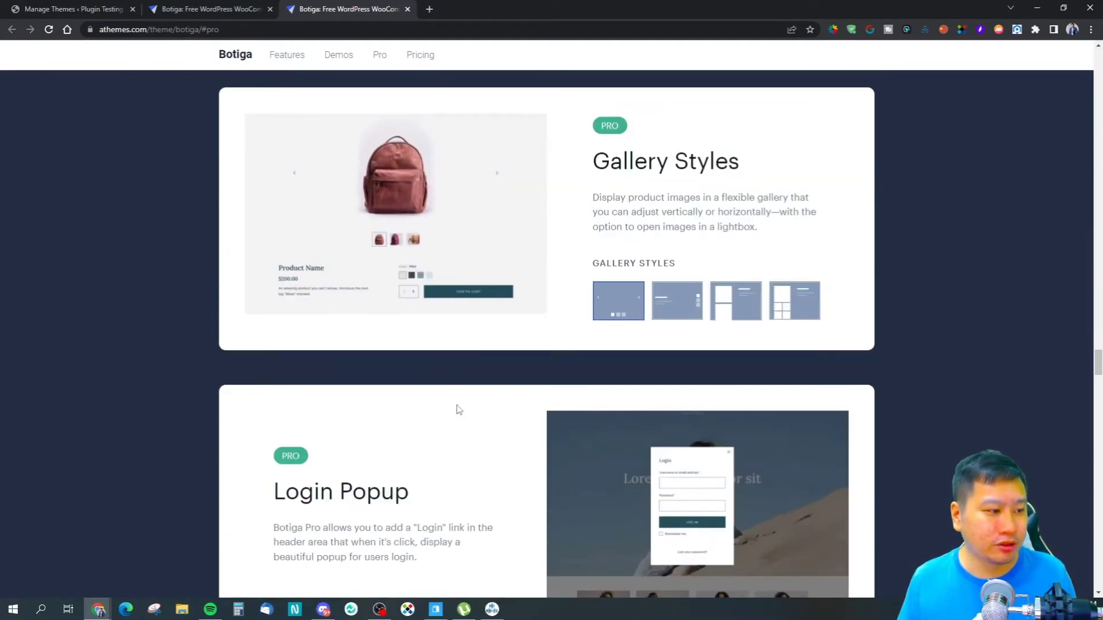
pyautogui.scroll(-3, 457, 408)
pyautogui.scroll(-2, 516, 362)
pyautogui.scroll(-3, 374, 416)
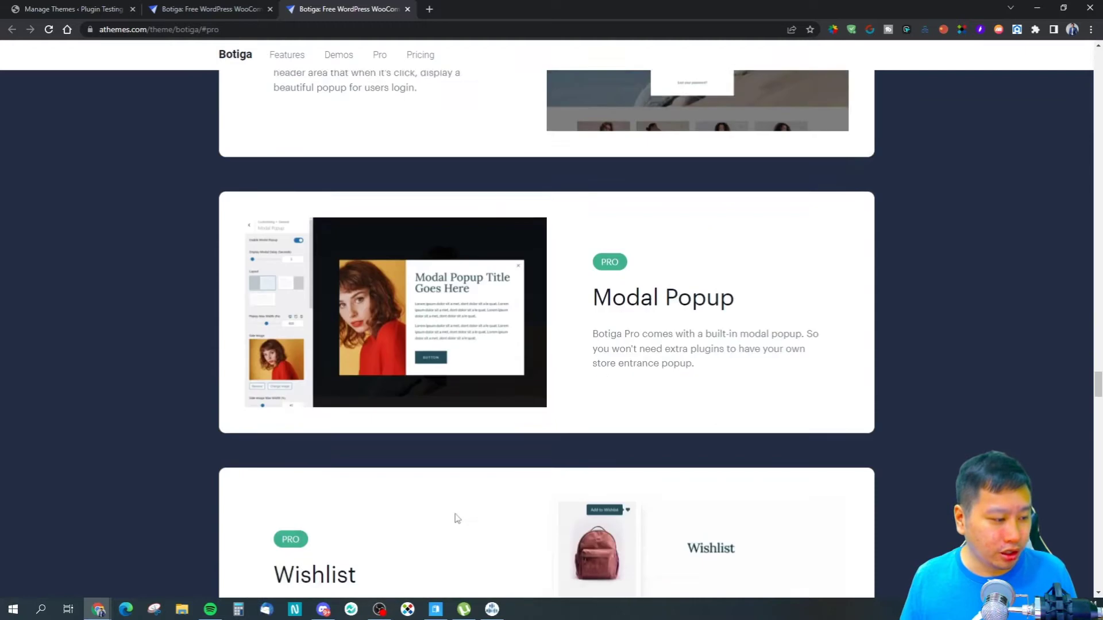
pyautogui.scroll(-1, 456, 517)
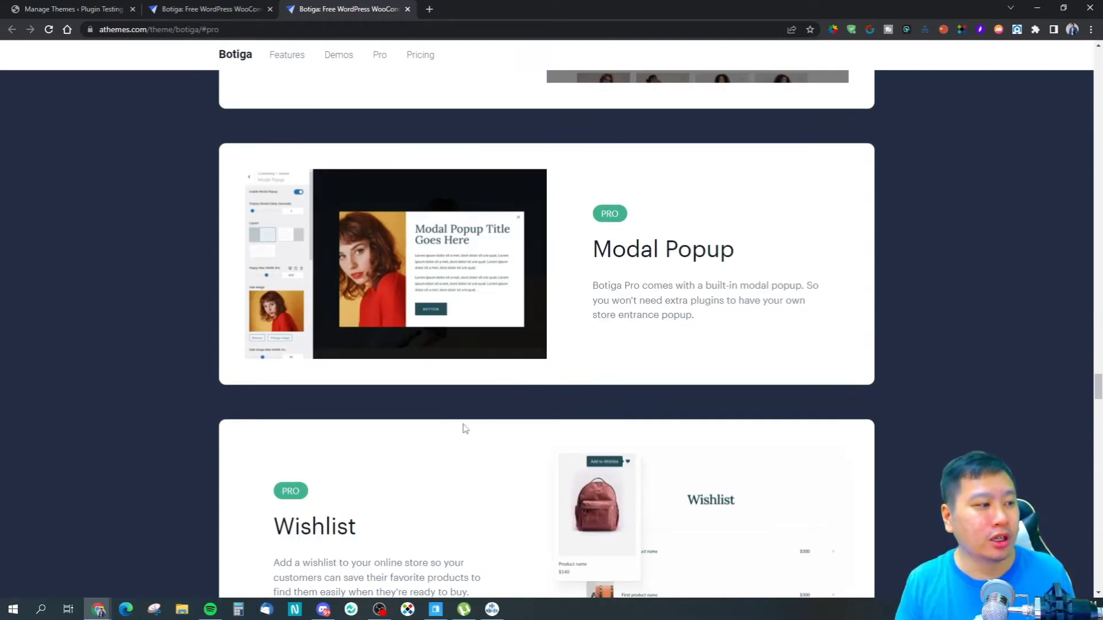
pyautogui.scroll(-3, 462, 424)
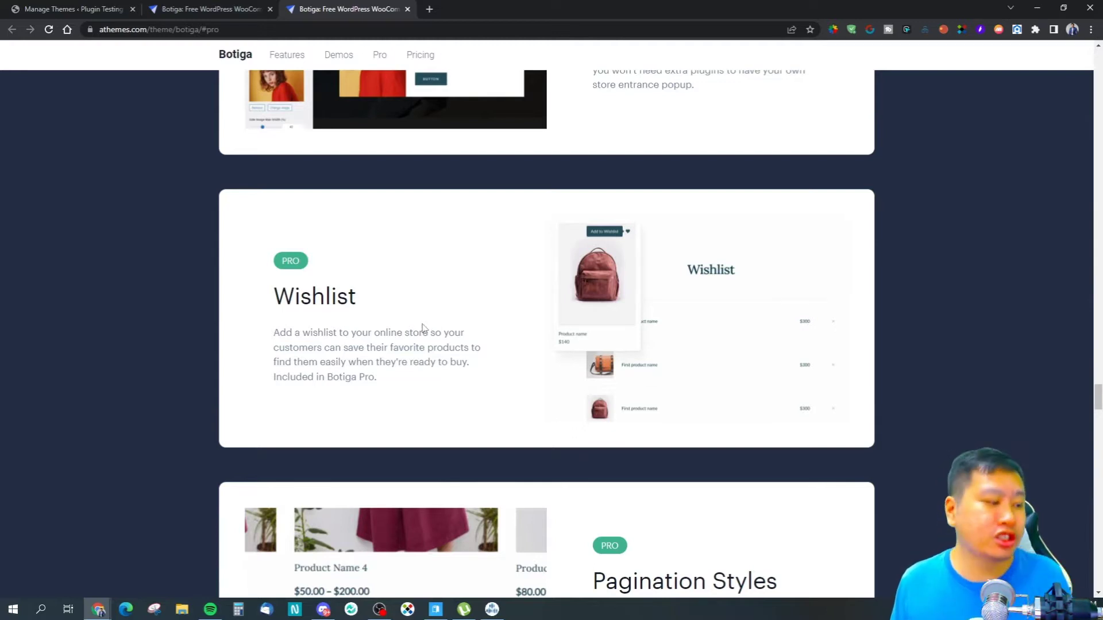
pyautogui.scroll(-3, 423, 327)
pyautogui.scroll(-3, 424, 336)
pyautogui.scroll(1, 423, 335)
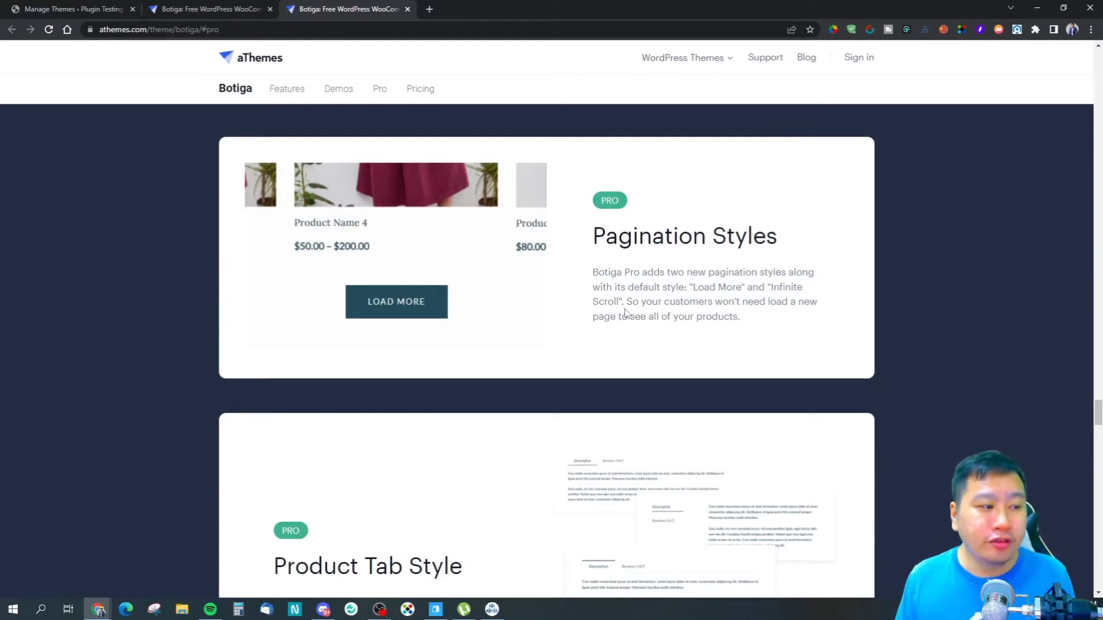
pyautogui.scroll(-2, 571, 330)
pyautogui.scroll(-1, 453, 331)
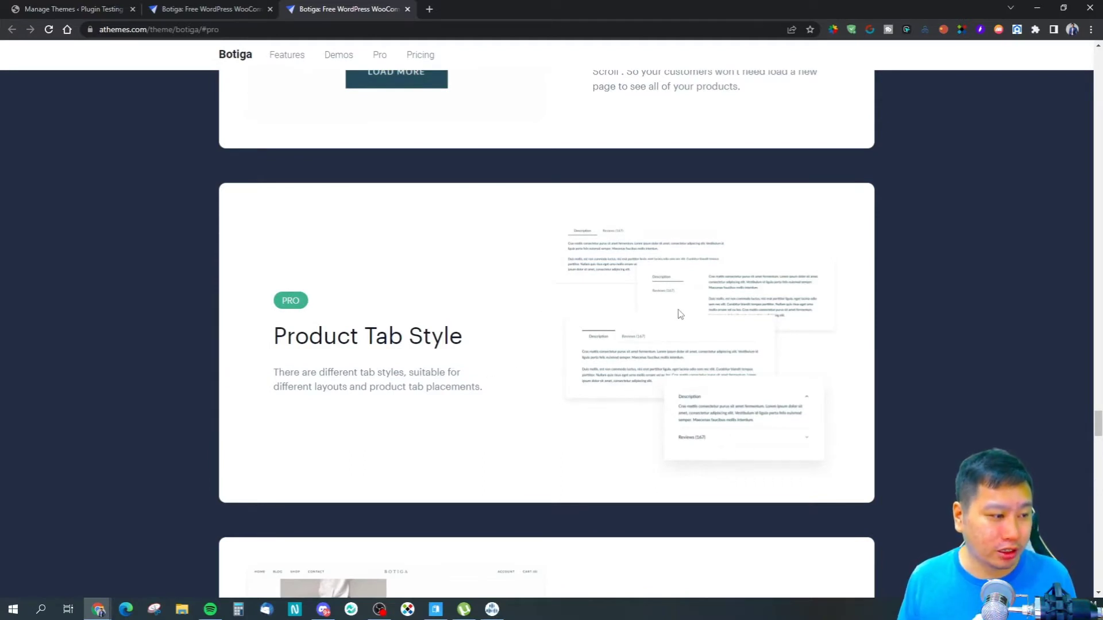
pyautogui.scroll(-1, 679, 314)
pyautogui.scroll(-4, 491, 413)
pyautogui.scroll(-1, 555, 442)
pyautogui.scroll(-4, 556, 443)
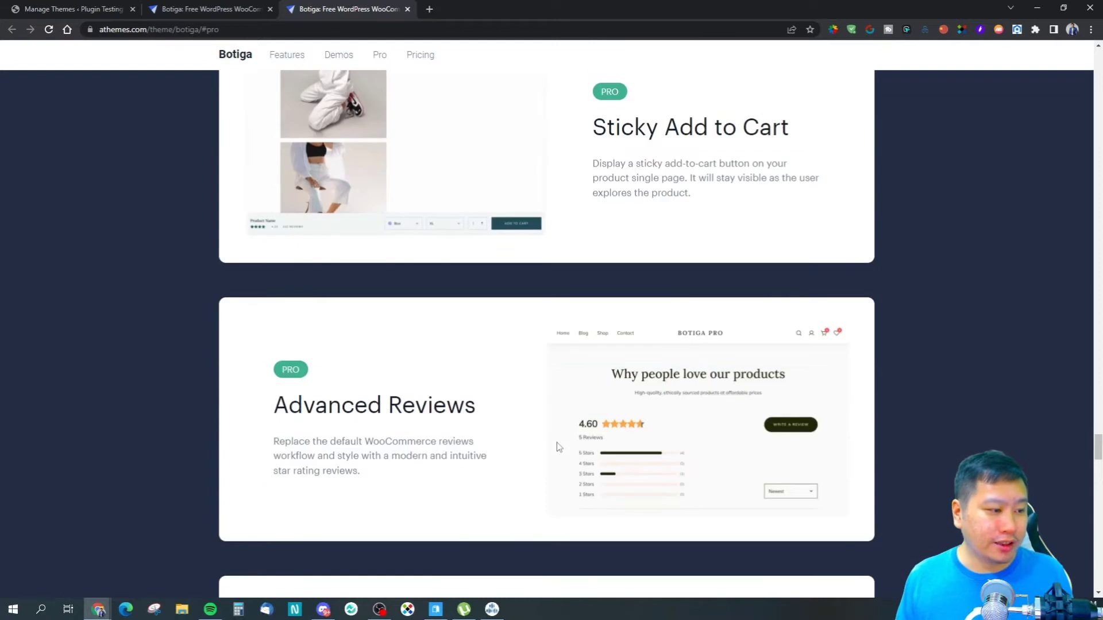
pyautogui.scroll(-3, 441, 338)
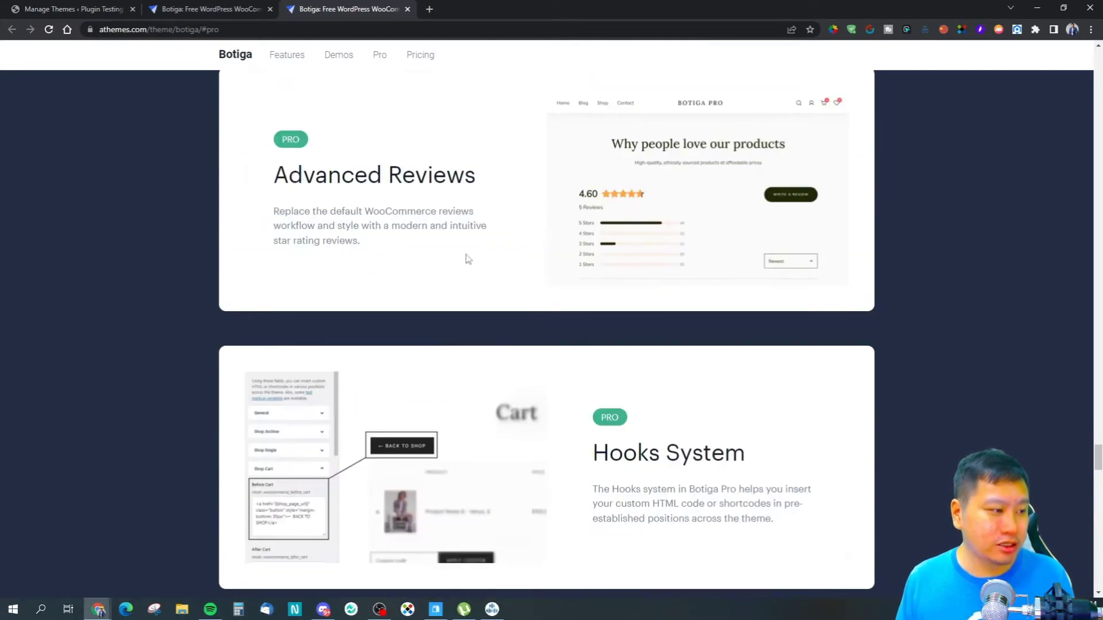
pyautogui.scroll(-3, 579, 353)
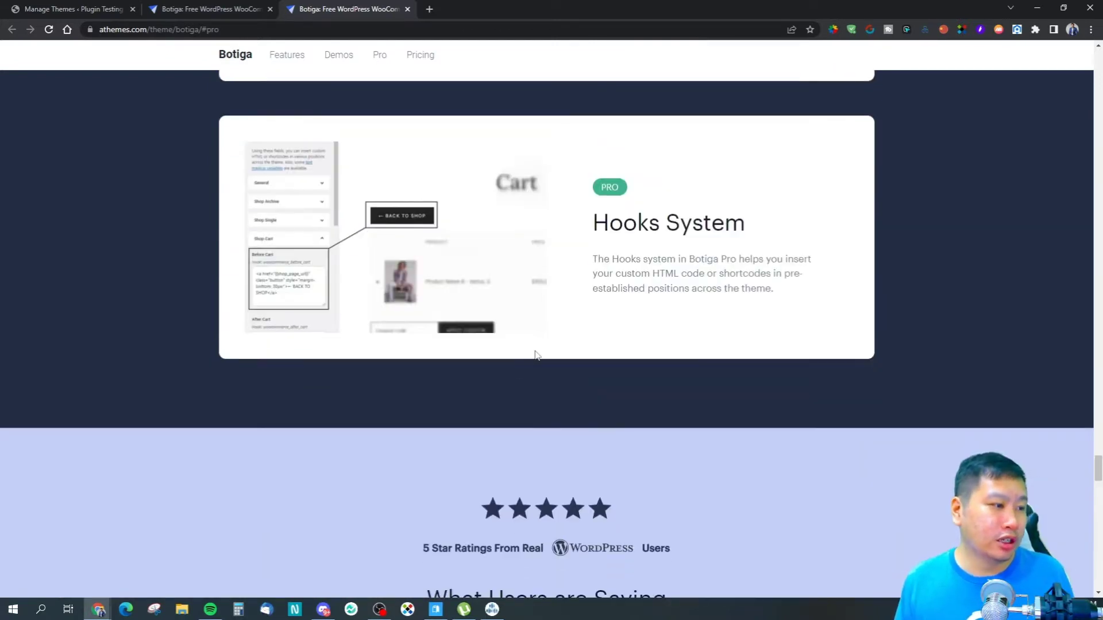
pyautogui.scroll(-4, 535, 353)
pyautogui.scroll(-4, 530, 352)
pyautogui.scroll(-4, 524, 348)
pyautogui.scroll(-4, 524, 348)
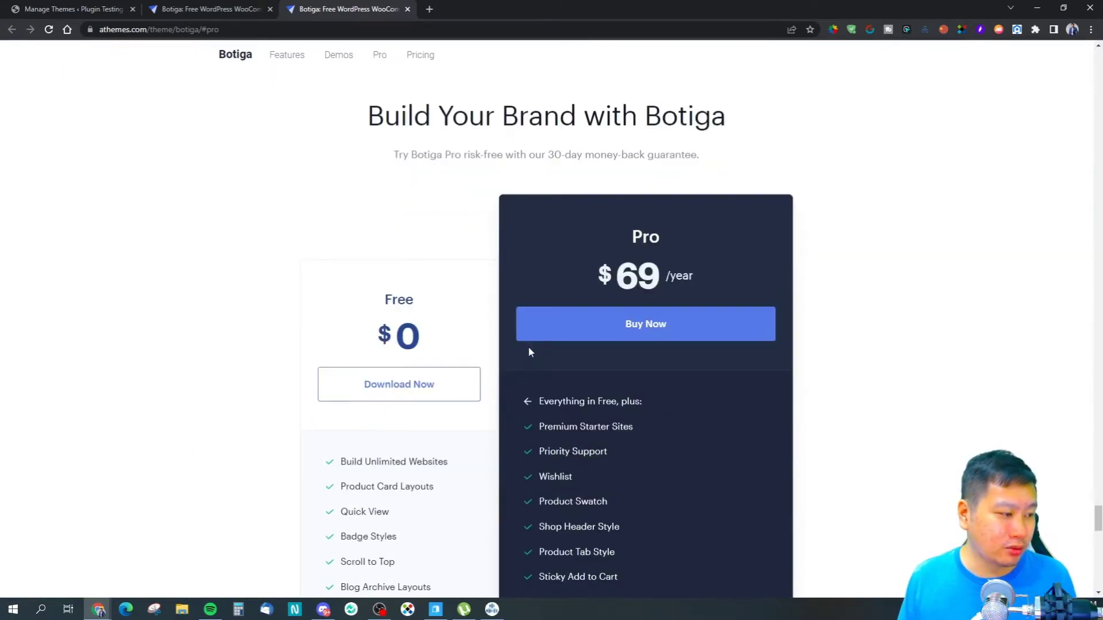
pyautogui.scroll(-3, 529, 352)
pyautogui.moveTo(539, 247); pyautogui.dragTo(643, 471)
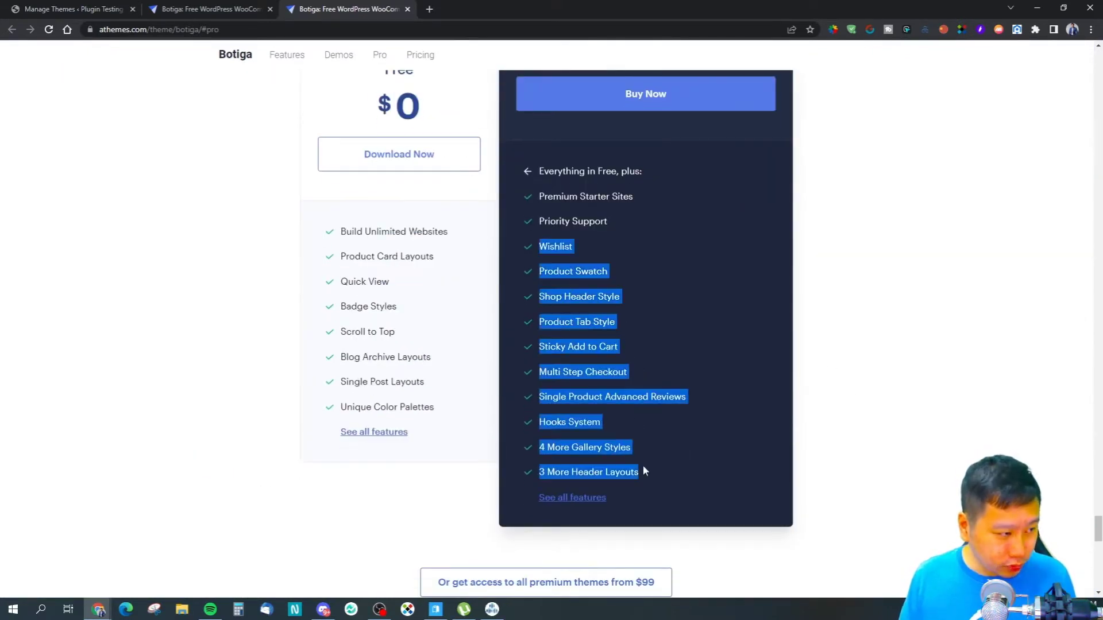
pyautogui.click(568, 223)
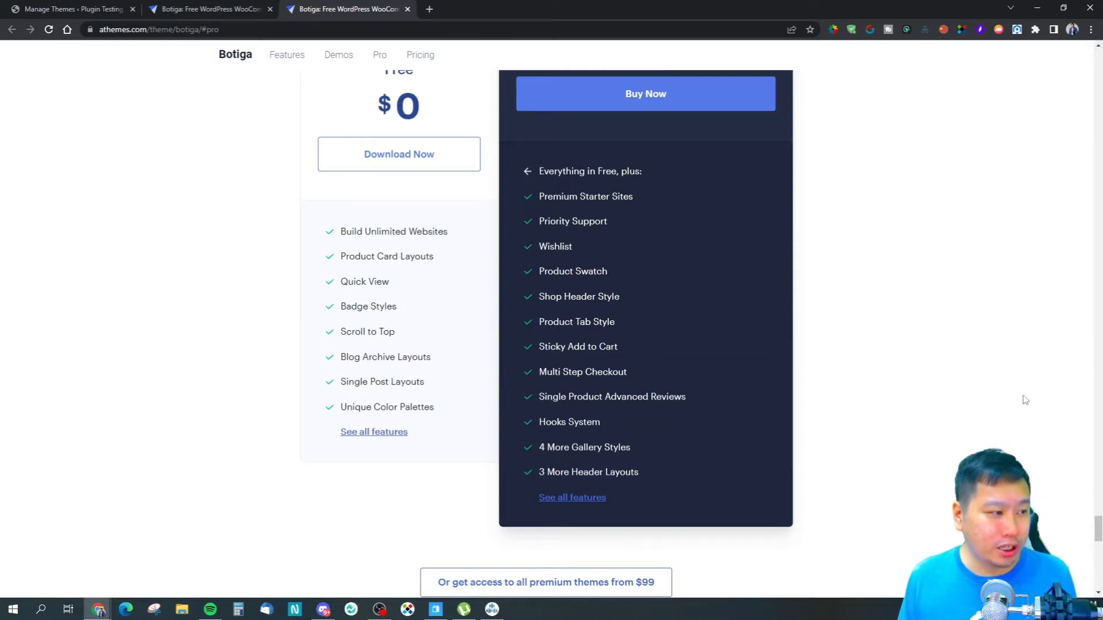
pyautogui.moveTo(1096, 531); pyautogui.dragTo(1025, 79)
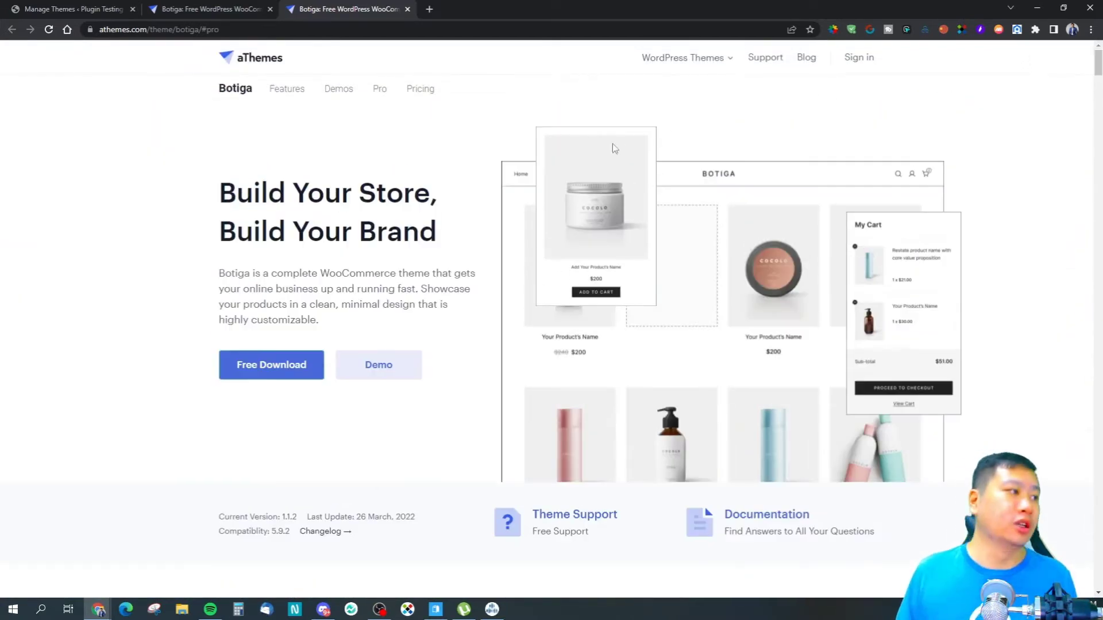
# Launch the Beauty store live demo and bring up the DevTools Network panel on it
pyautogui.click(338, 89)
pyautogui.moveTo(561, 237)
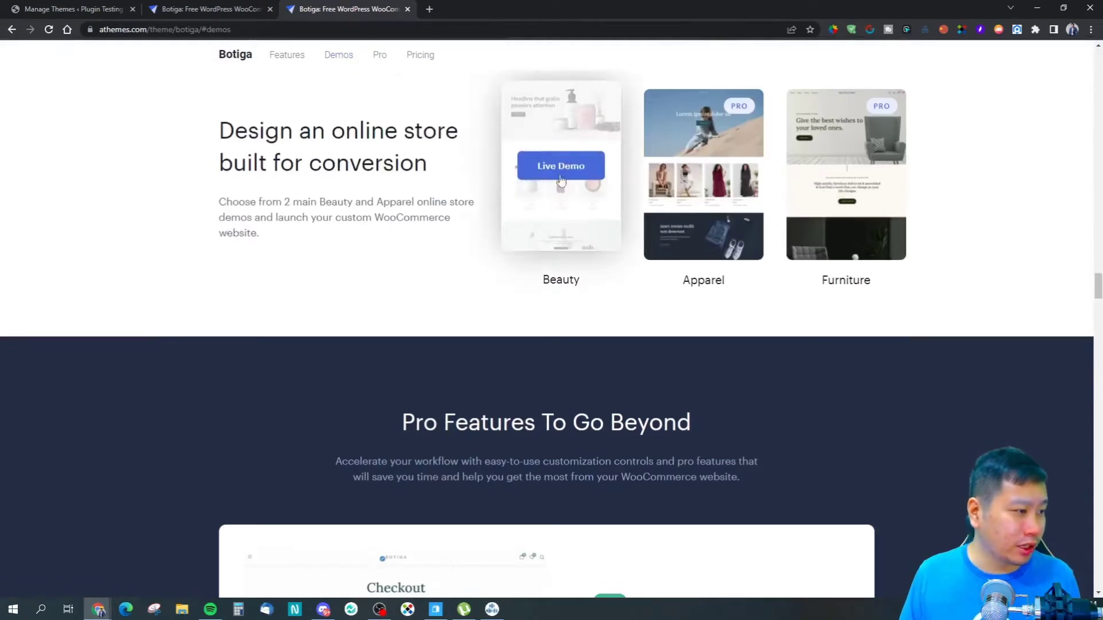
pyautogui.click(561, 168)
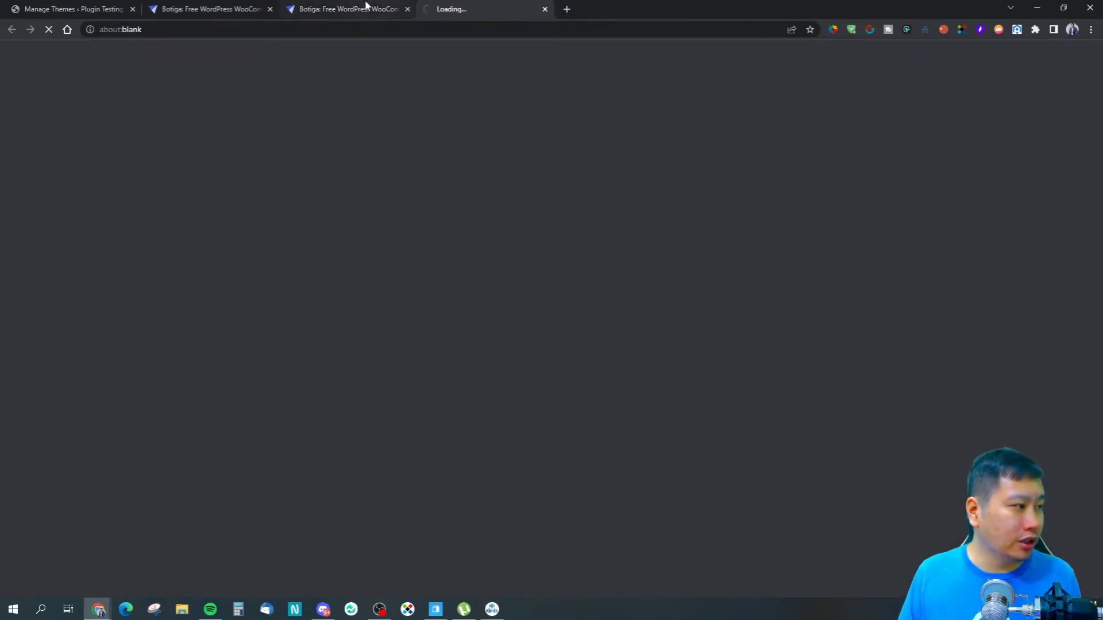
pyautogui.click(566, 9)
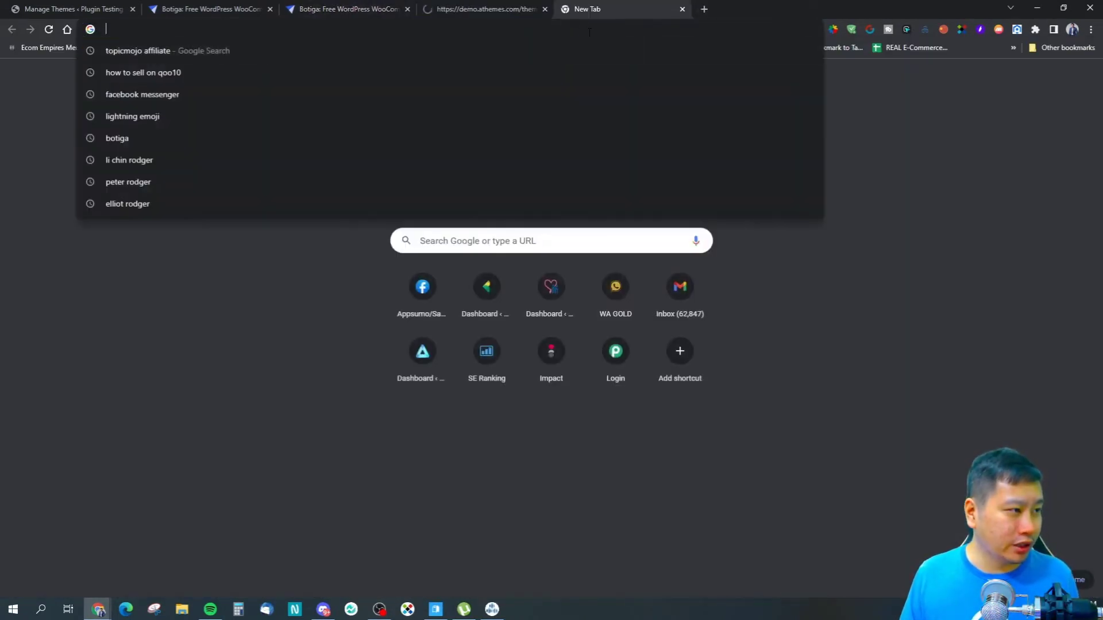
pyautogui.click(486, 9)
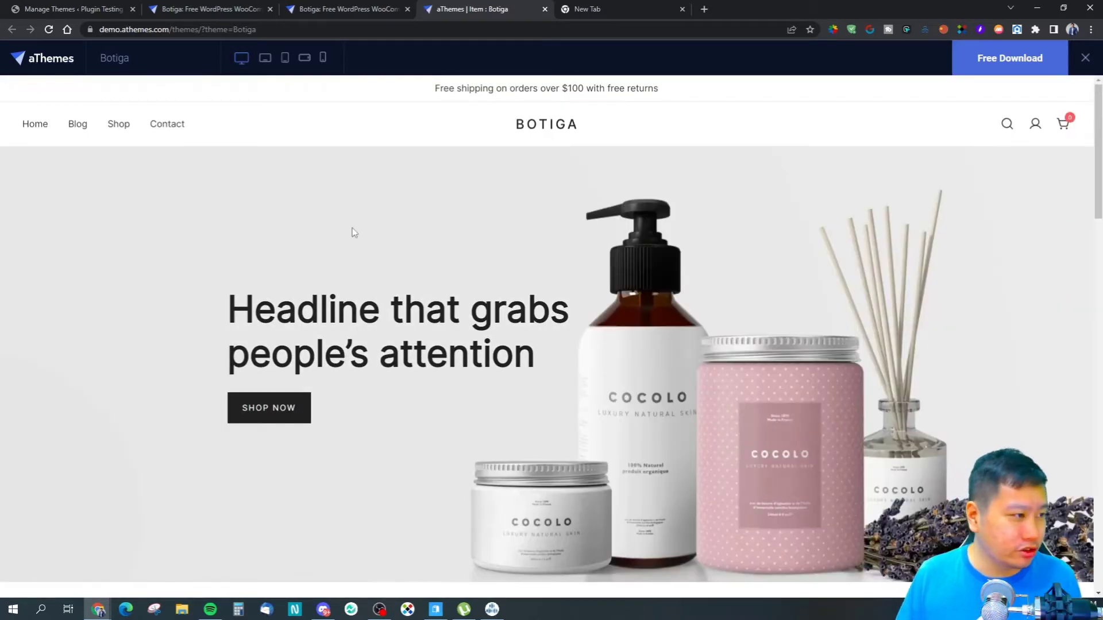
pyautogui.press('F12')
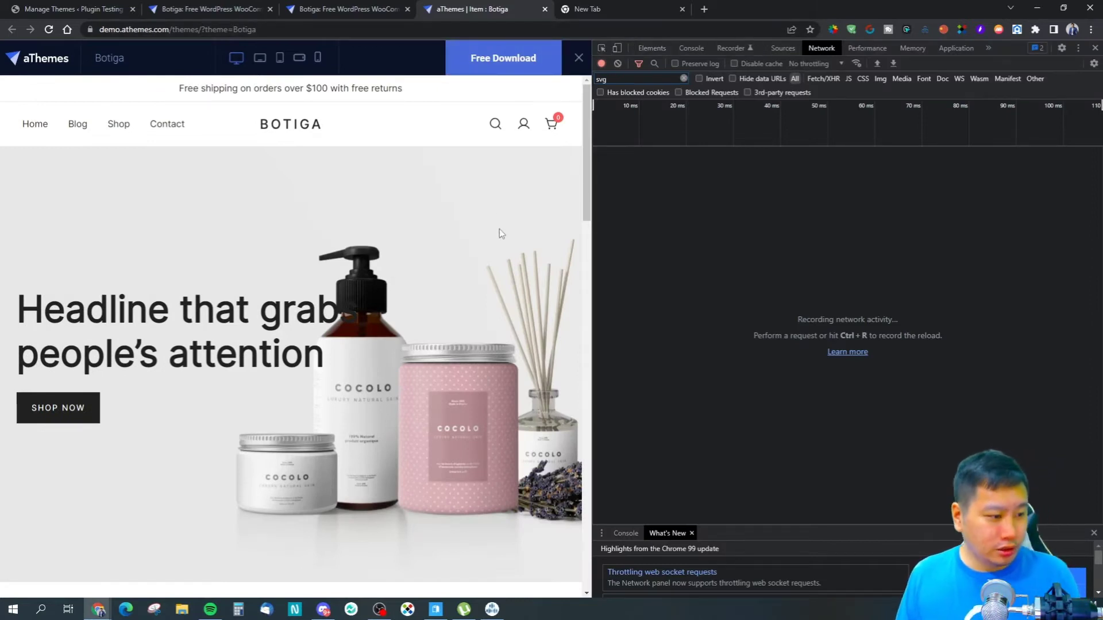
# Record all demo page requests with the svg filter cleared and demo bar closed (about 1.9 s load)
pyautogui.hotkey('ctrl', 'r')
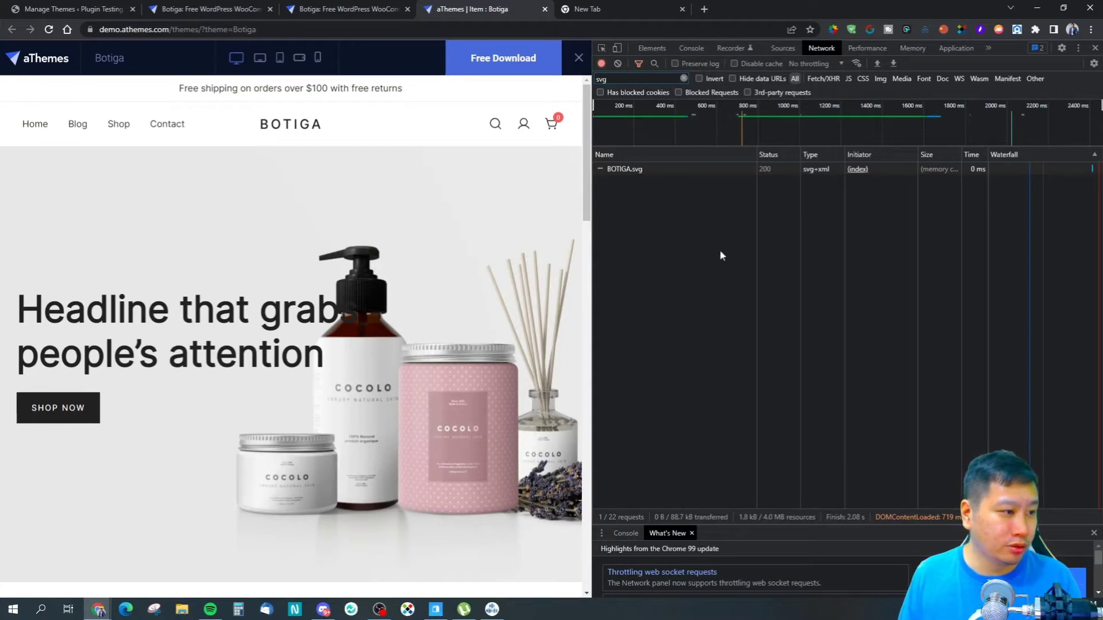
pyautogui.click(683, 78)
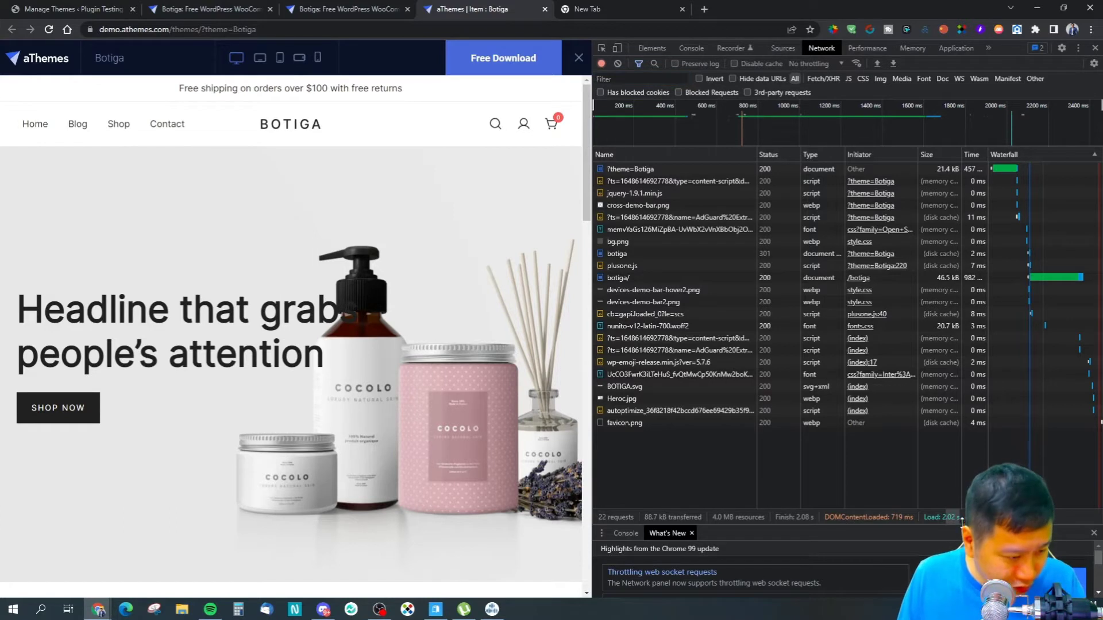
pyautogui.press('F5')
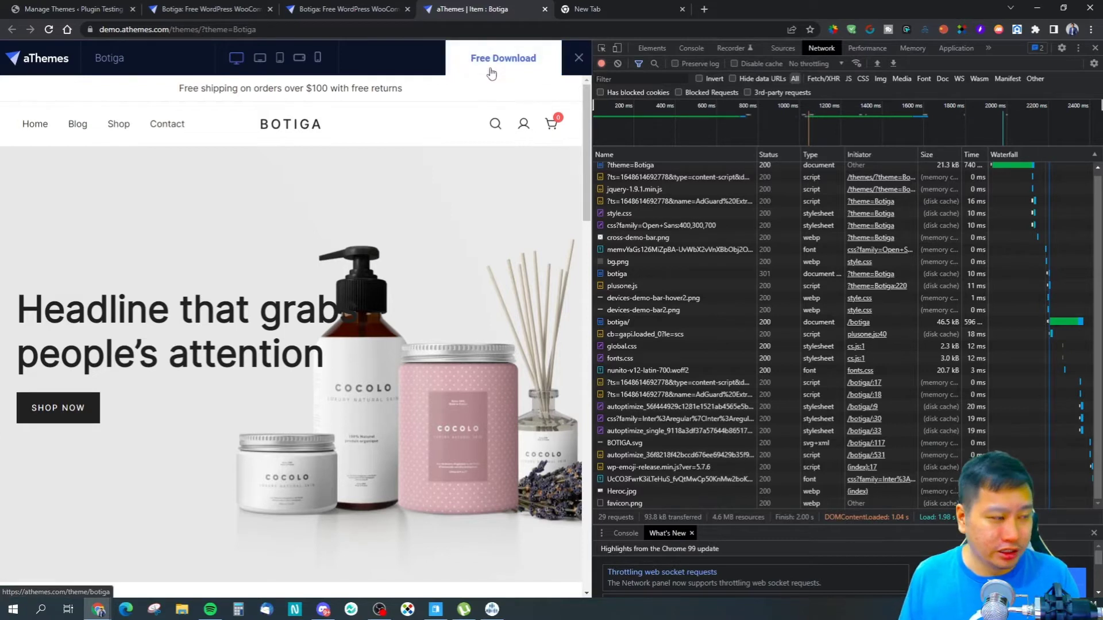
pyautogui.click(580, 66)
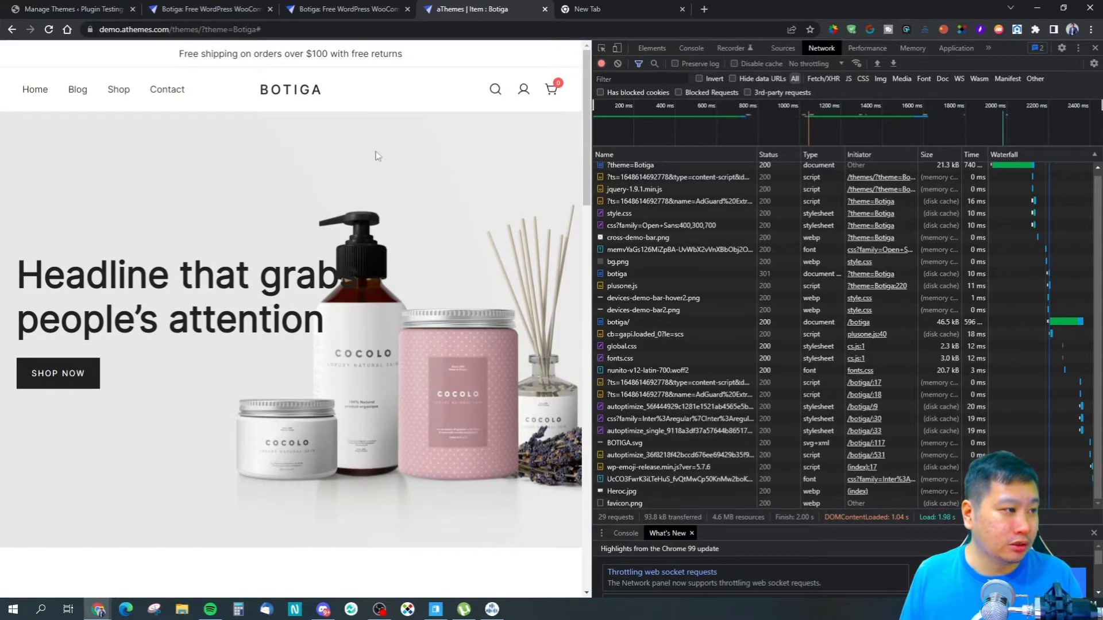
pyautogui.press('F5')
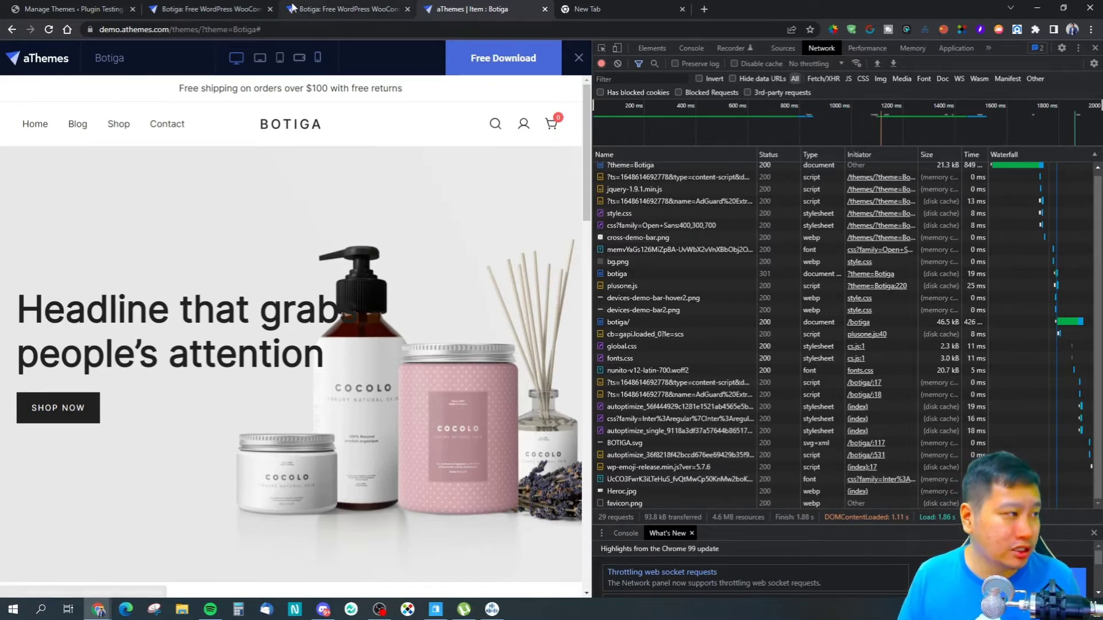
pyautogui.click(211, 9)
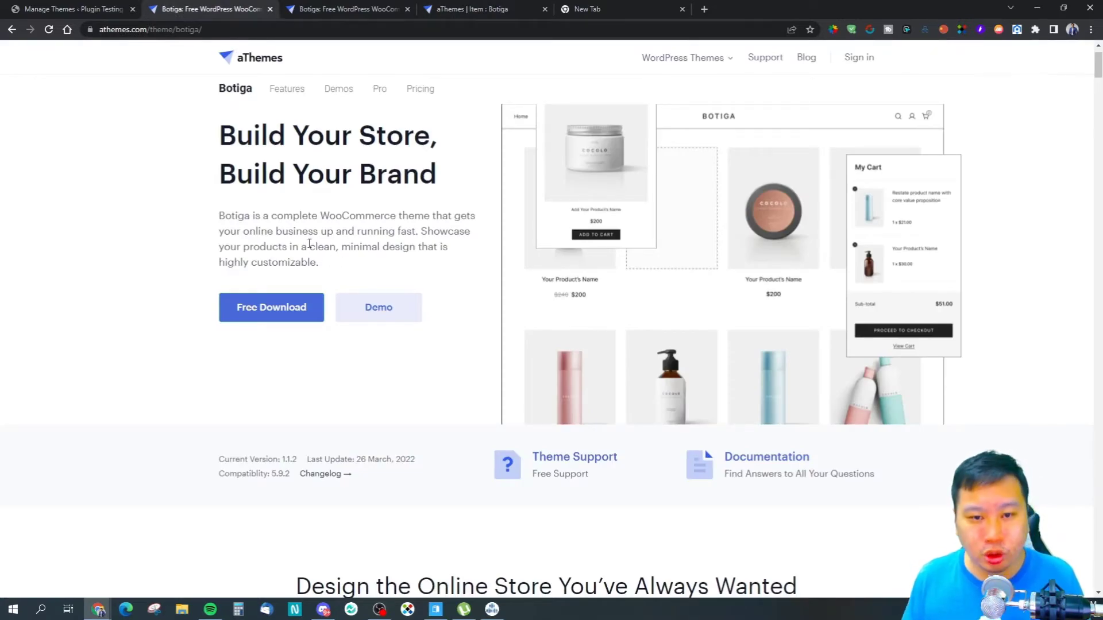
# Reach the Botiga Theme Dashboard via Starter Sites and start customizing Product Swatch
pyautogui.click(80, 9)
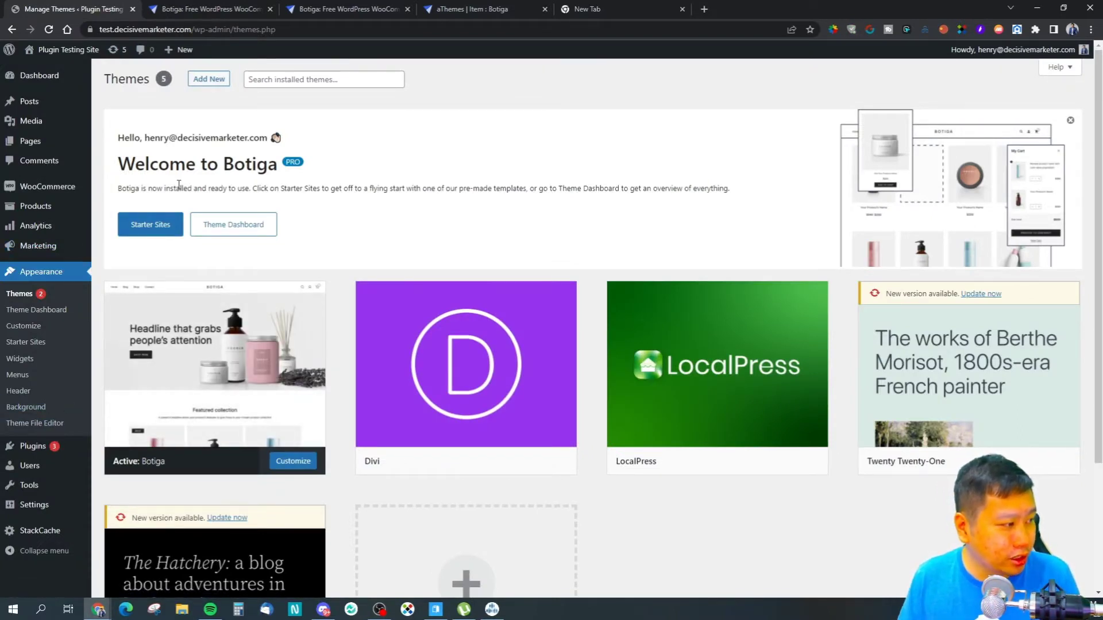
pyautogui.click(150, 225)
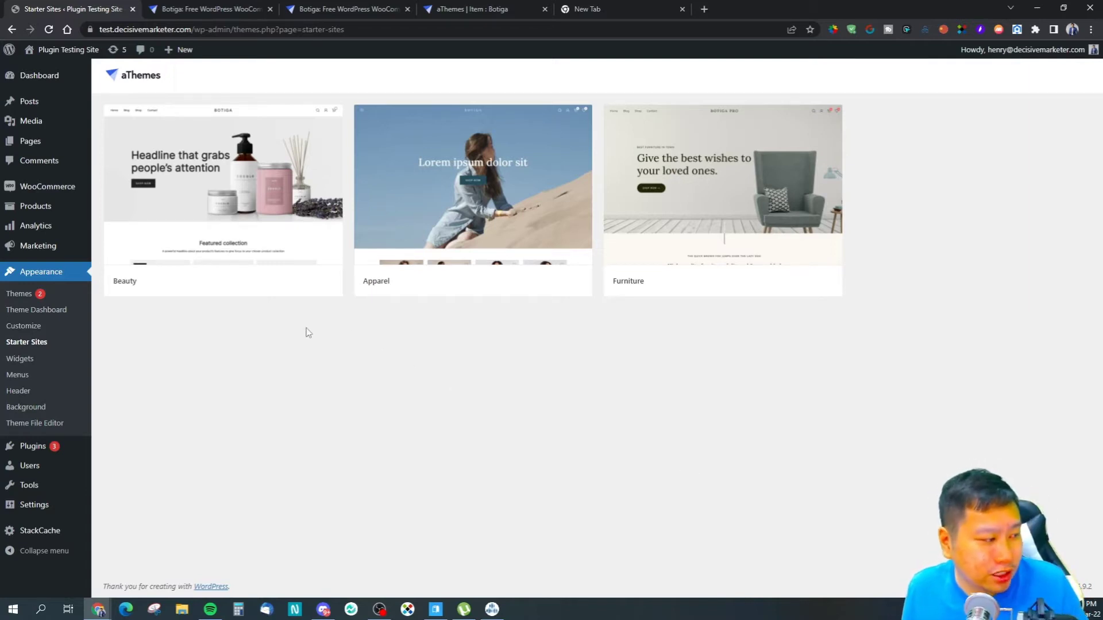
pyautogui.moveTo(33, 445)
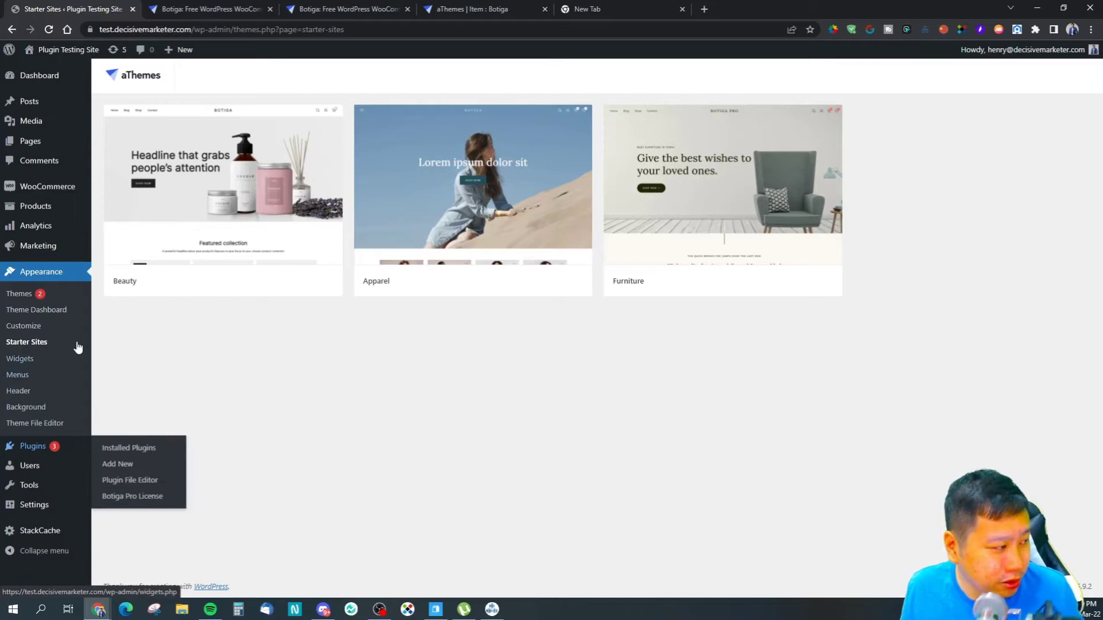
pyautogui.click(54, 312)
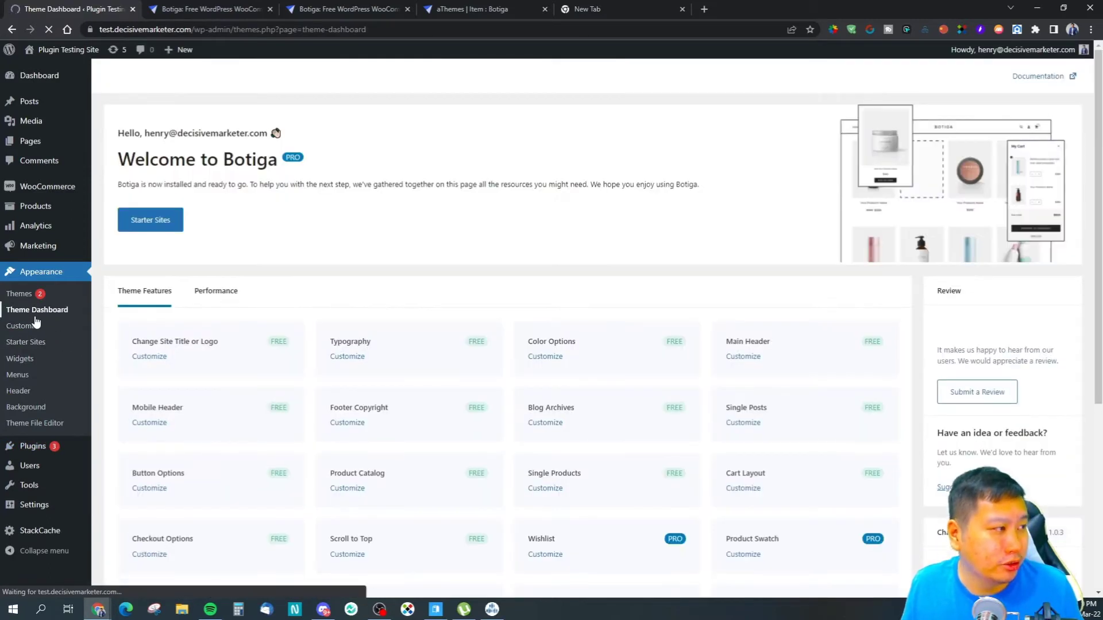
pyautogui.scroll(-3, 464, 394)
pyautogui.scroll(1, 464, 394)
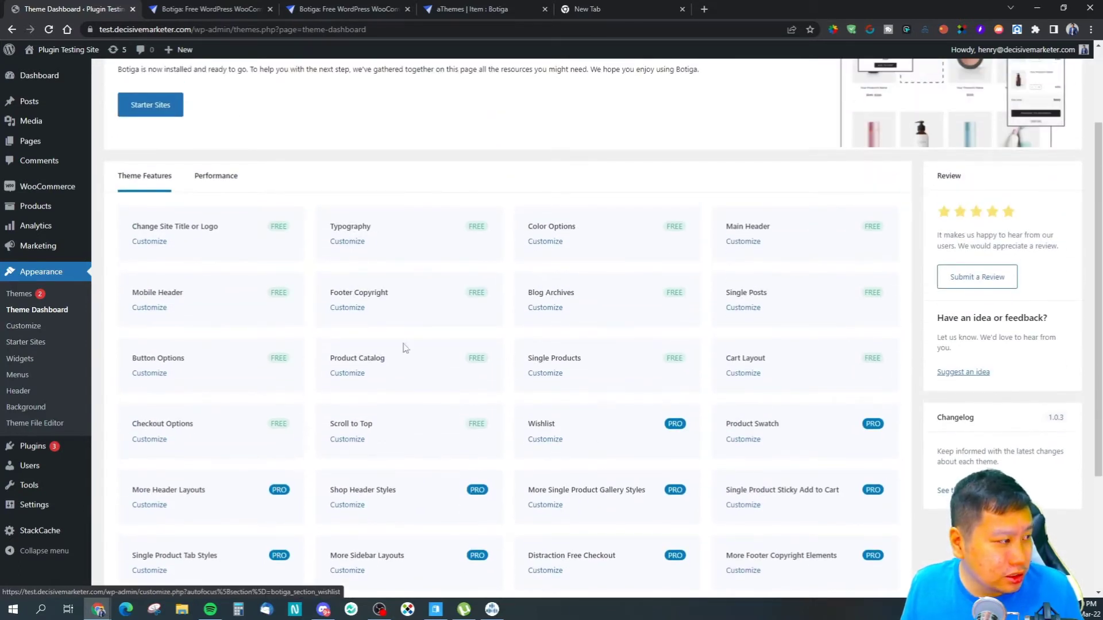
pyautogui.scroll(-1, 249, 330)
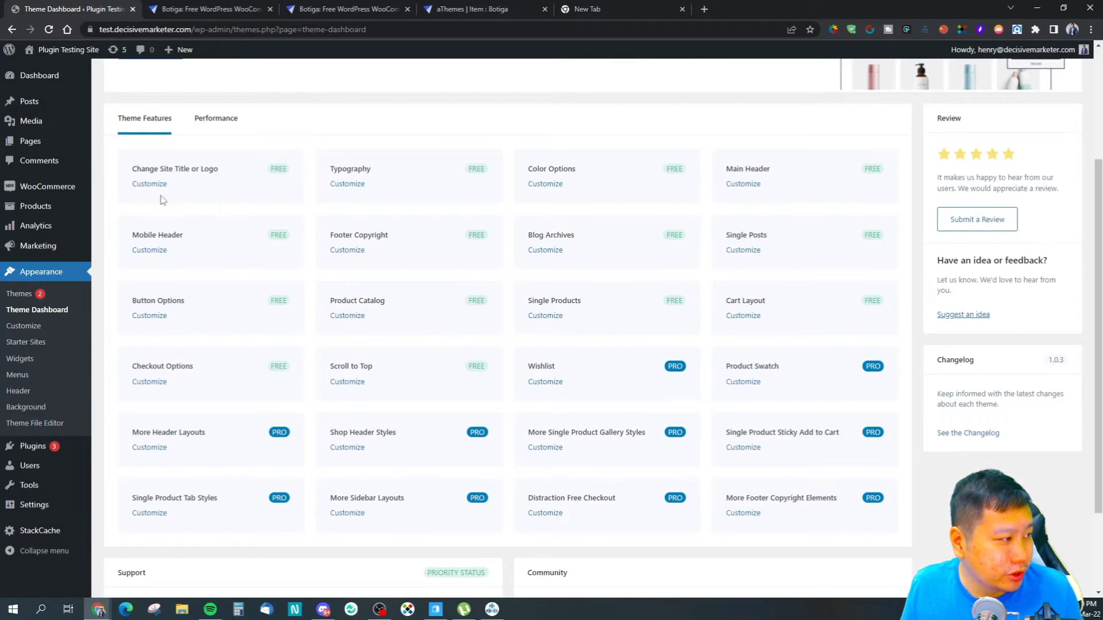
pyautogui.scroll(-2, 448, 441)
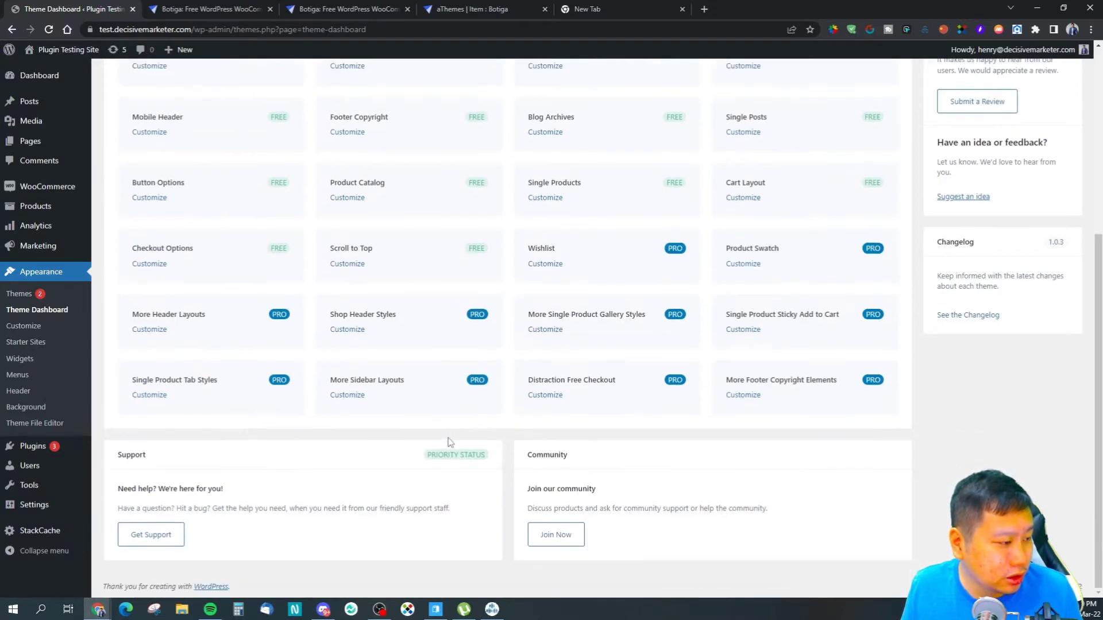
pyautogui.scroll(2, 319, 457)
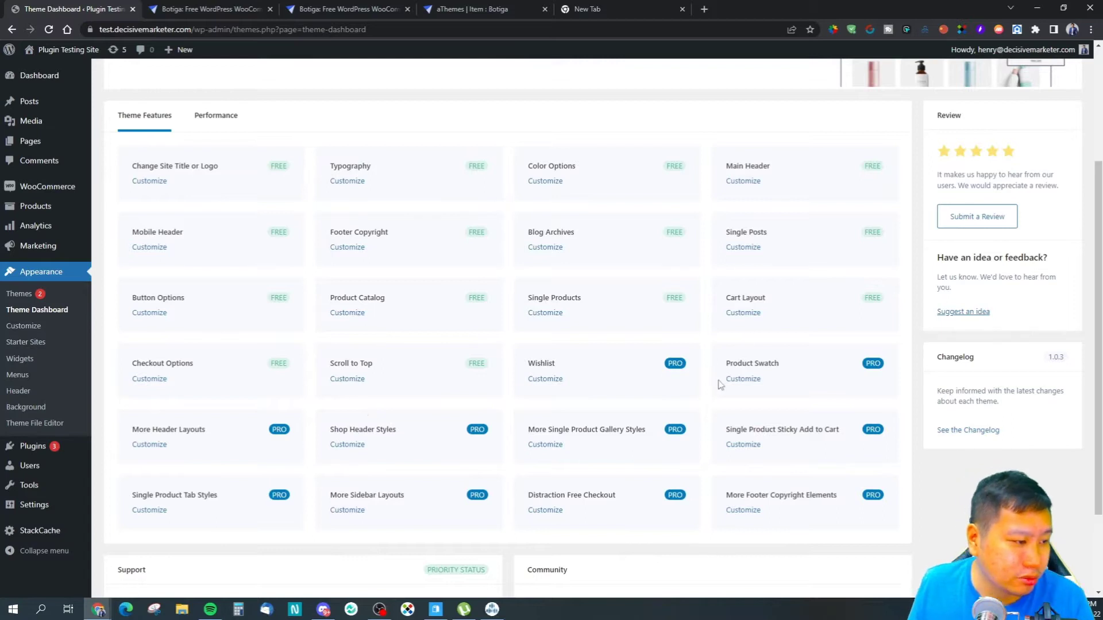
pyautogui.click(741, 380)
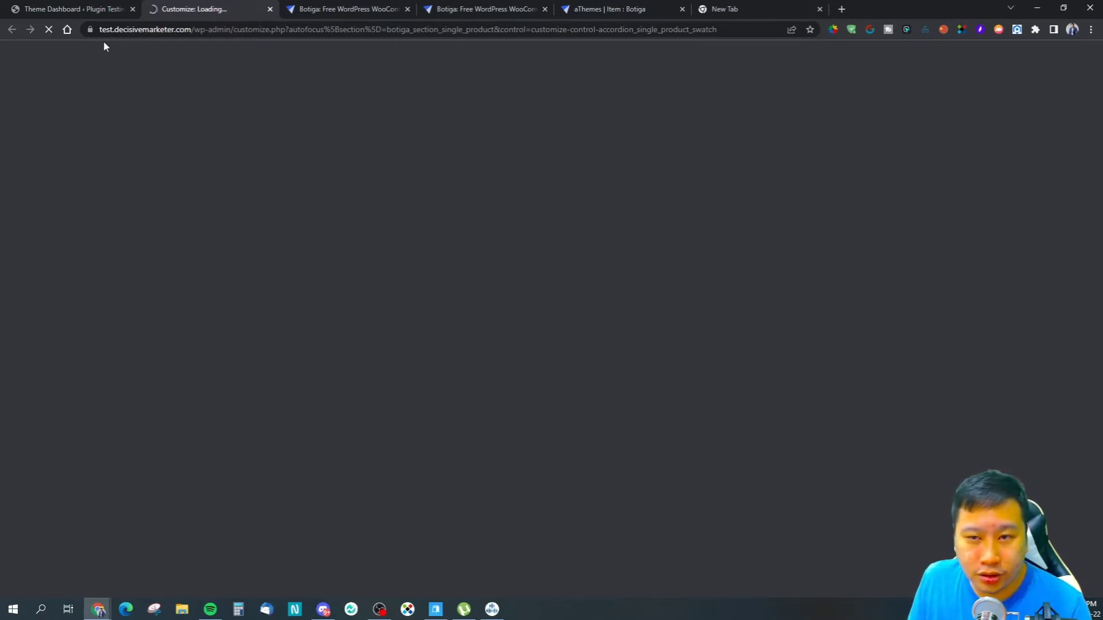
pyautogui.click(74, 8)
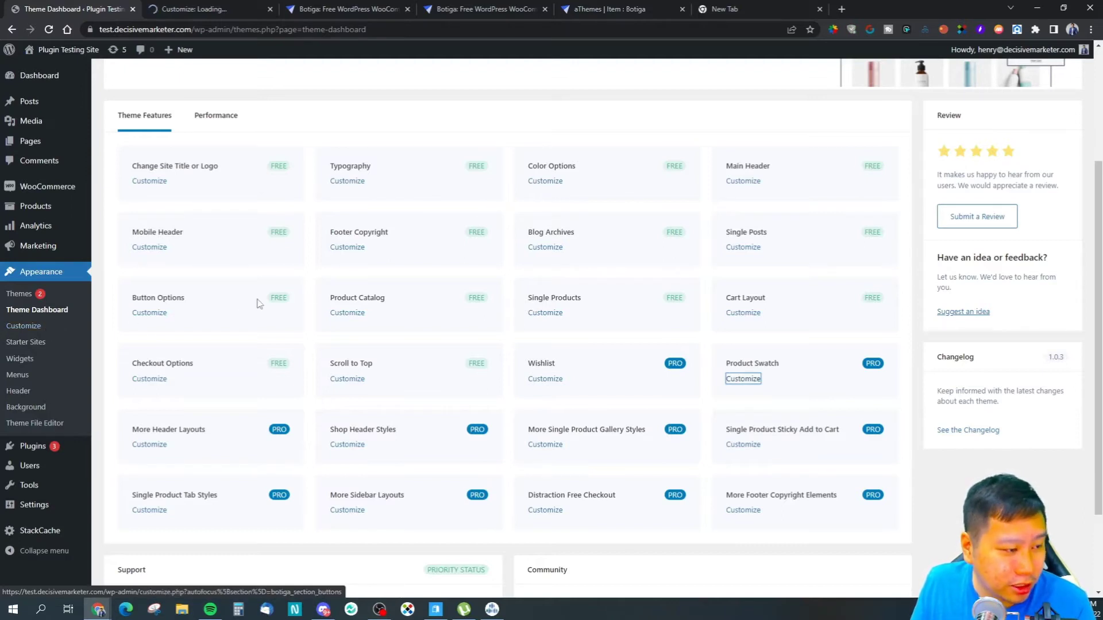
pyautogui.click(207, 9)
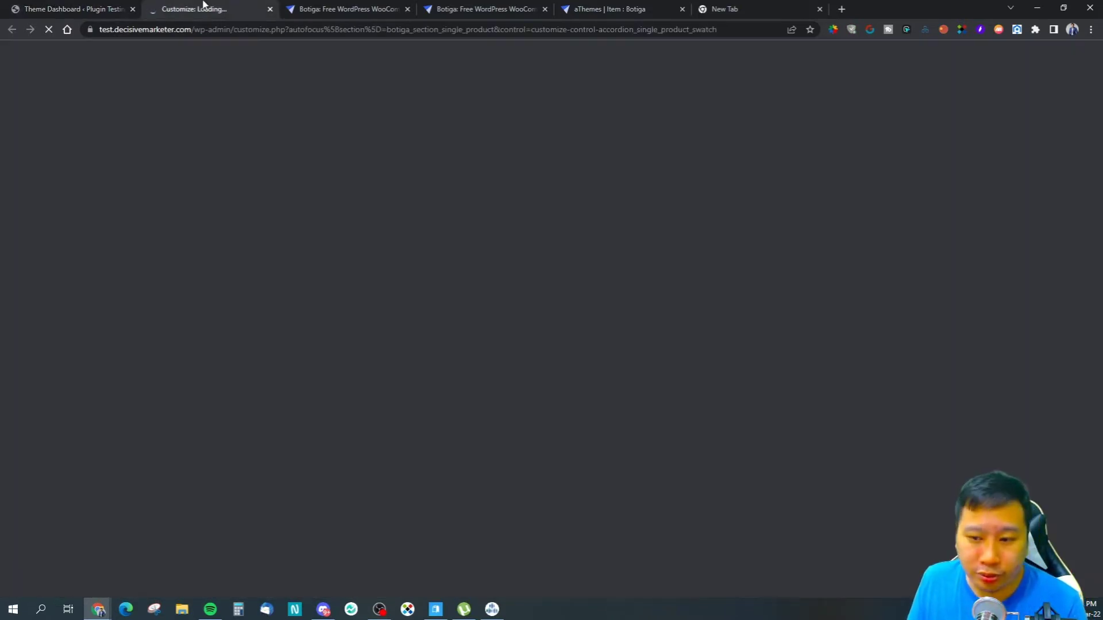
pyautogui.click(73, 9)
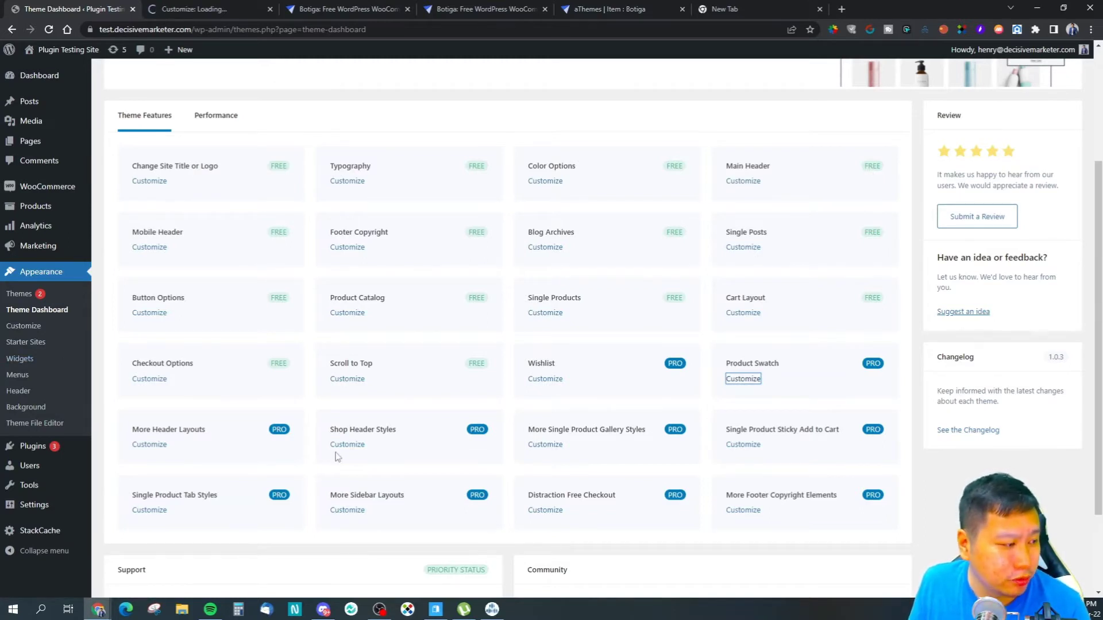
pyautogui.scroll(3, 336, 448)
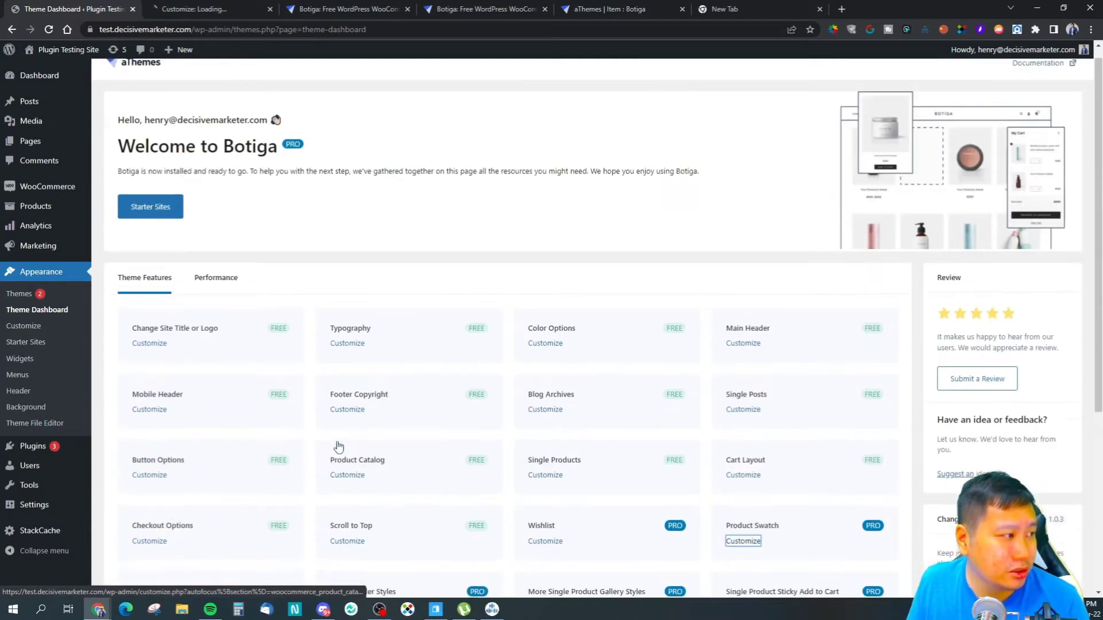
pyautogui.click(210, 291)
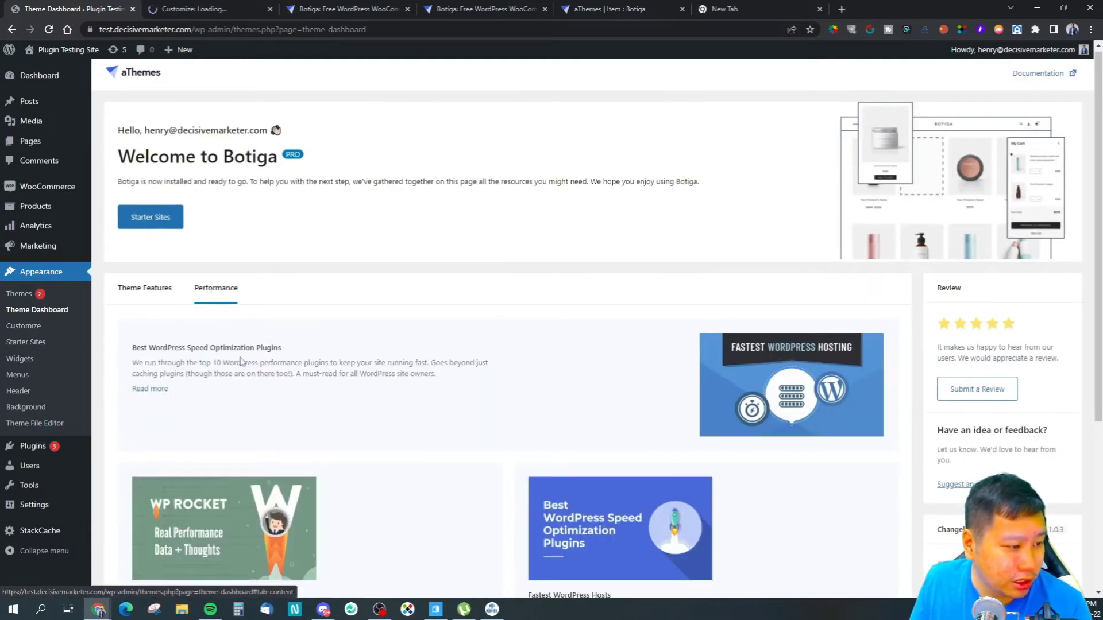
pyautogui.scroll(-2, 242, 363)
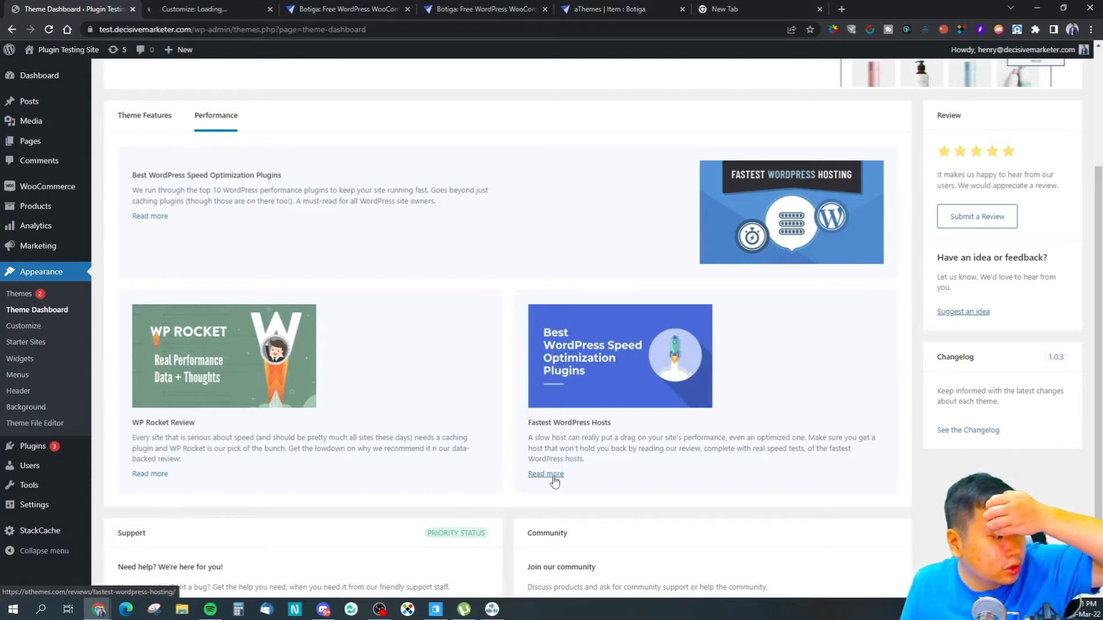
pyautogui.scroll(-1, 555, 481)
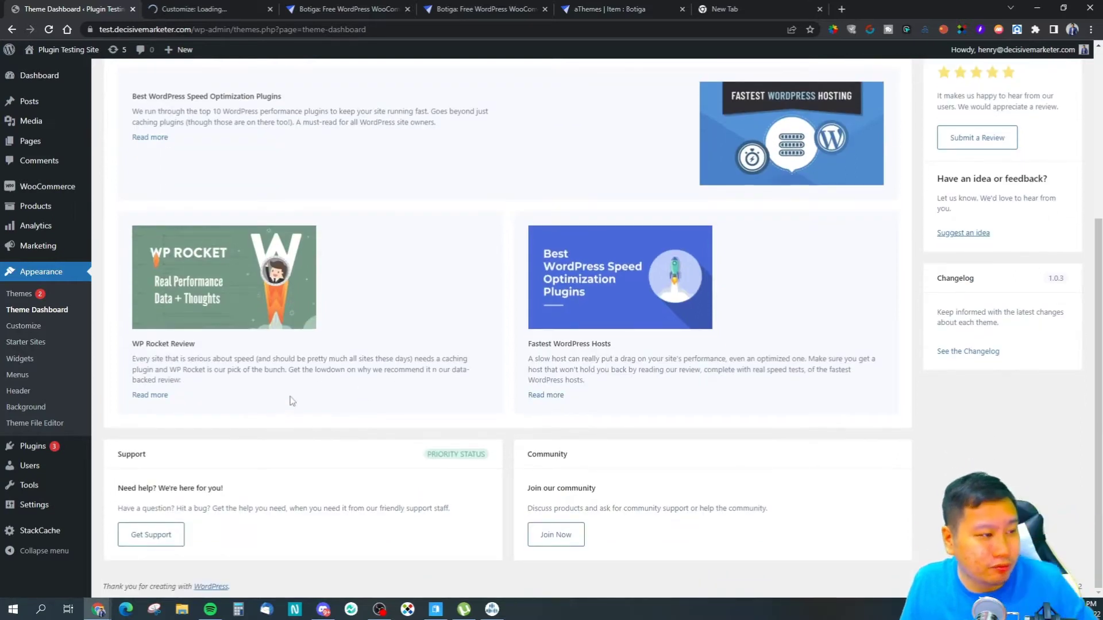
pyautogui.scroll(2, 301, 429)
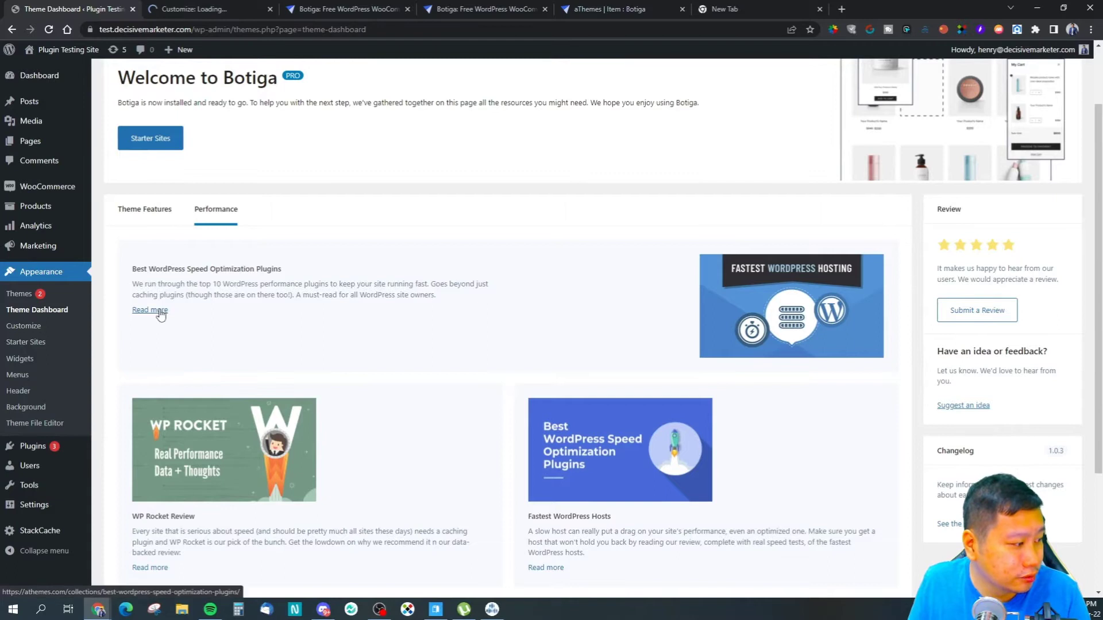
pyautogui.click(145, 208)
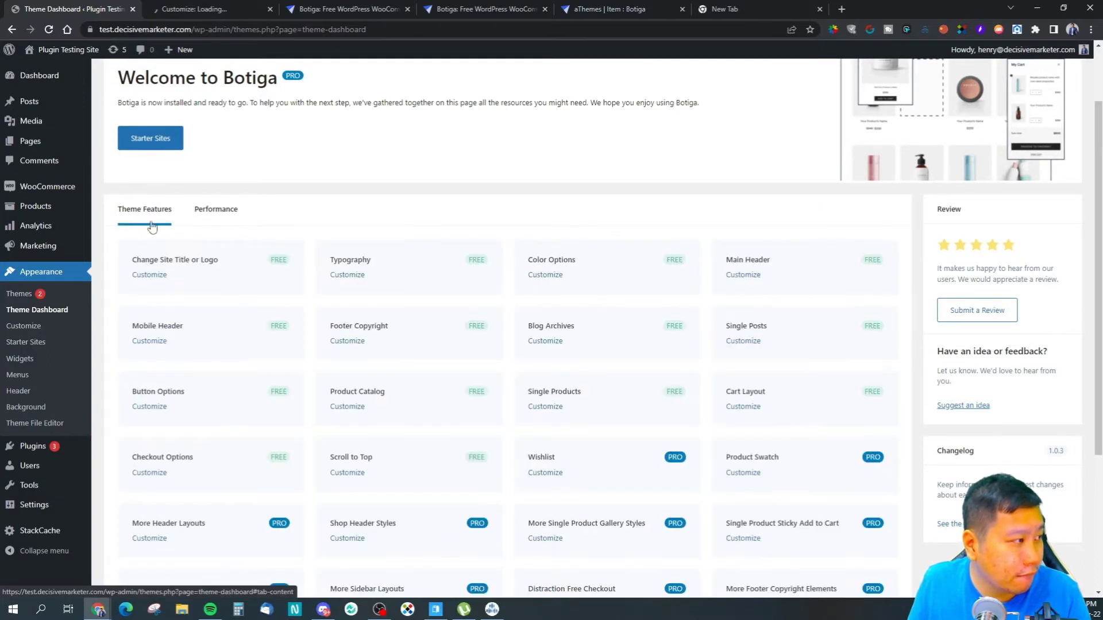
pyautogui.click(191, 10)
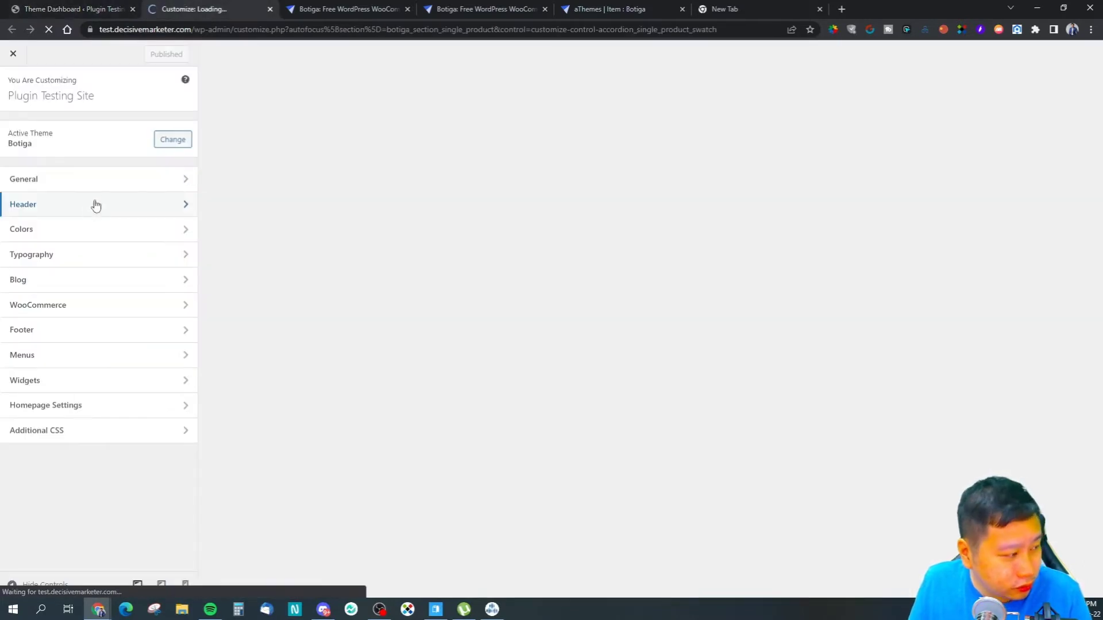
pyautogui.click(56, 7)
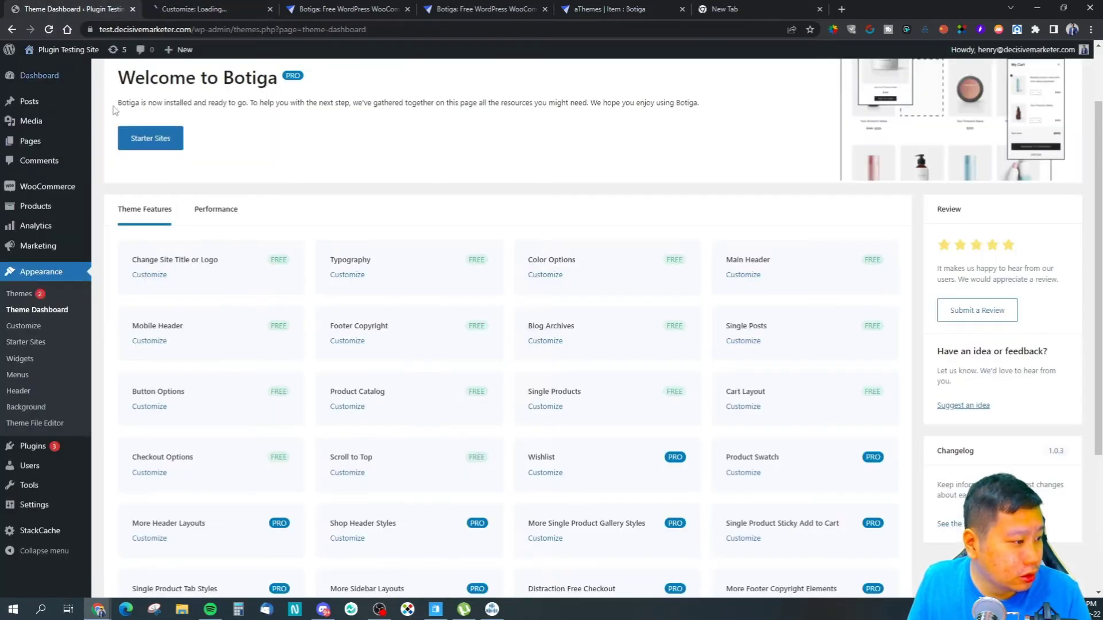
pyautogui.click(192, 9)
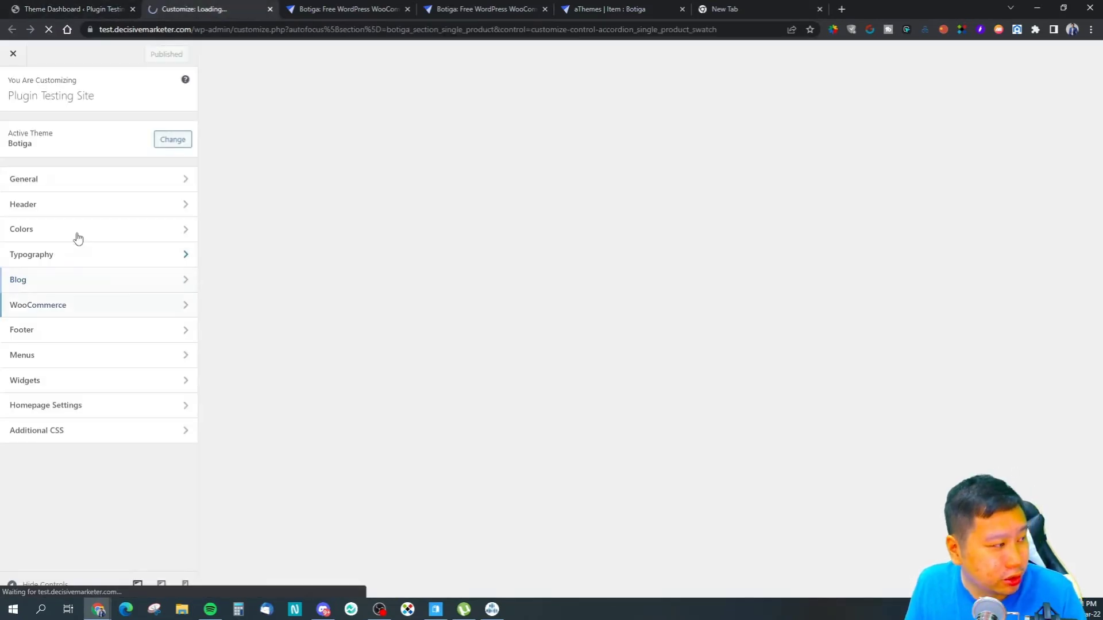
pyautogui.click(73, 9)
pyautogui.click(191, 9)
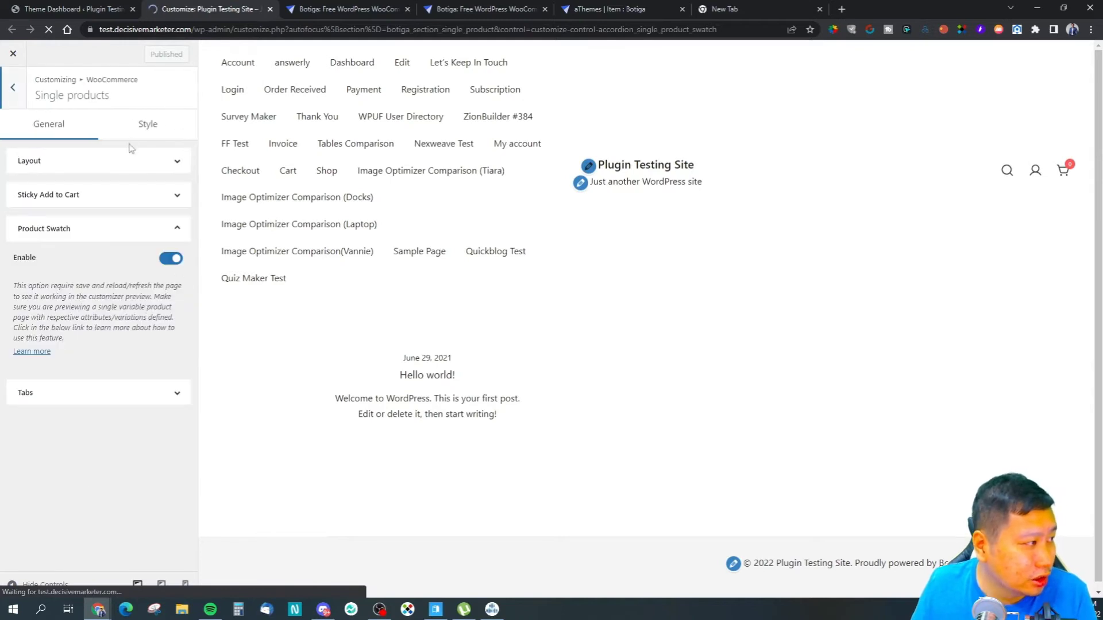
pyautogui.click(95, 229)
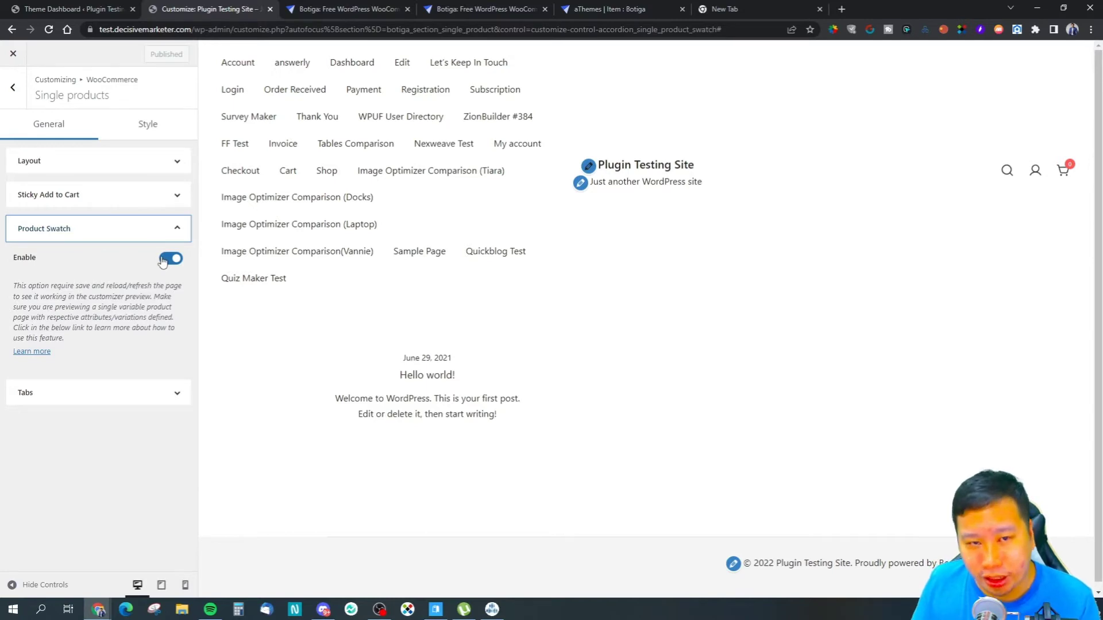
pyautogui.click(69, 10)
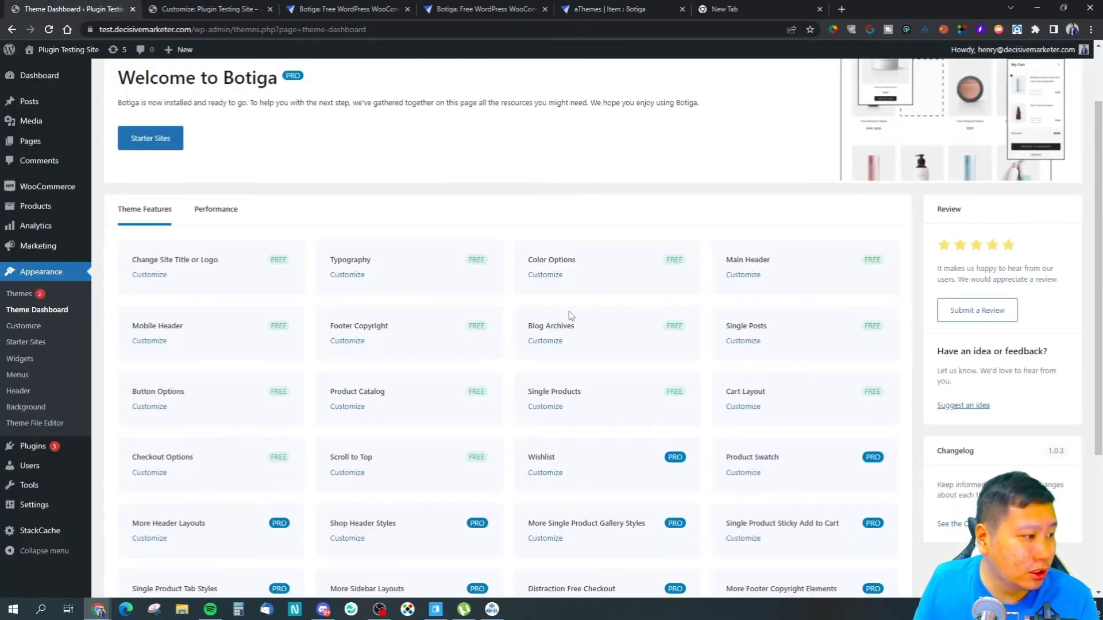
pyautogui.scroll(-2, 586, 348)
pyautogui.scroll(2, 591, 346)
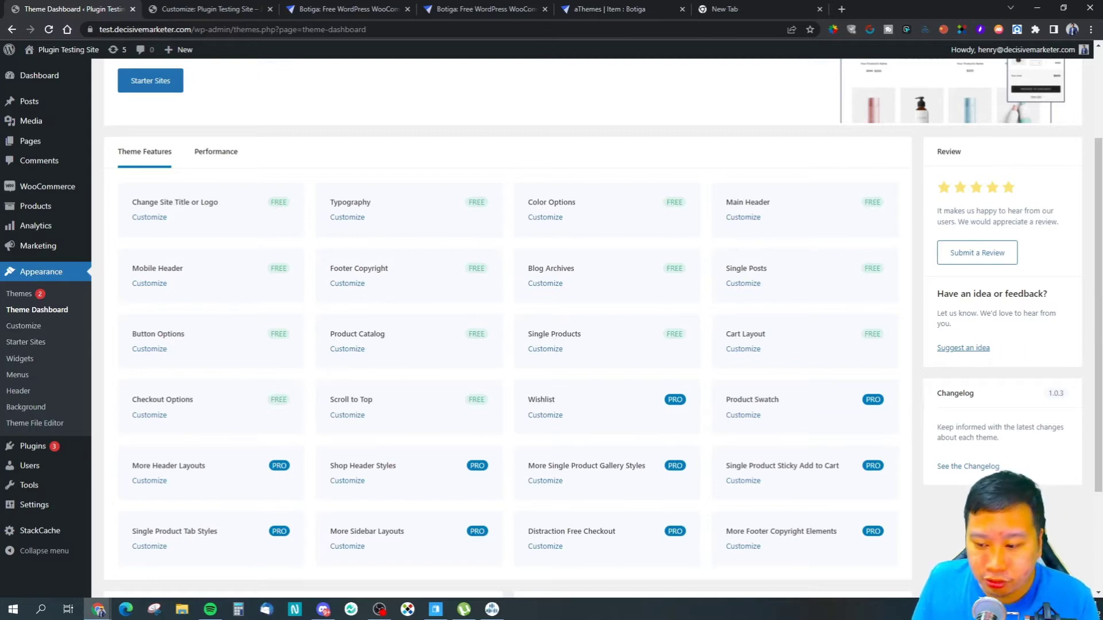
# Disable product swatches, image zoom effects and breadcrumbs for single product pages
pyautogui.click(199, 8)
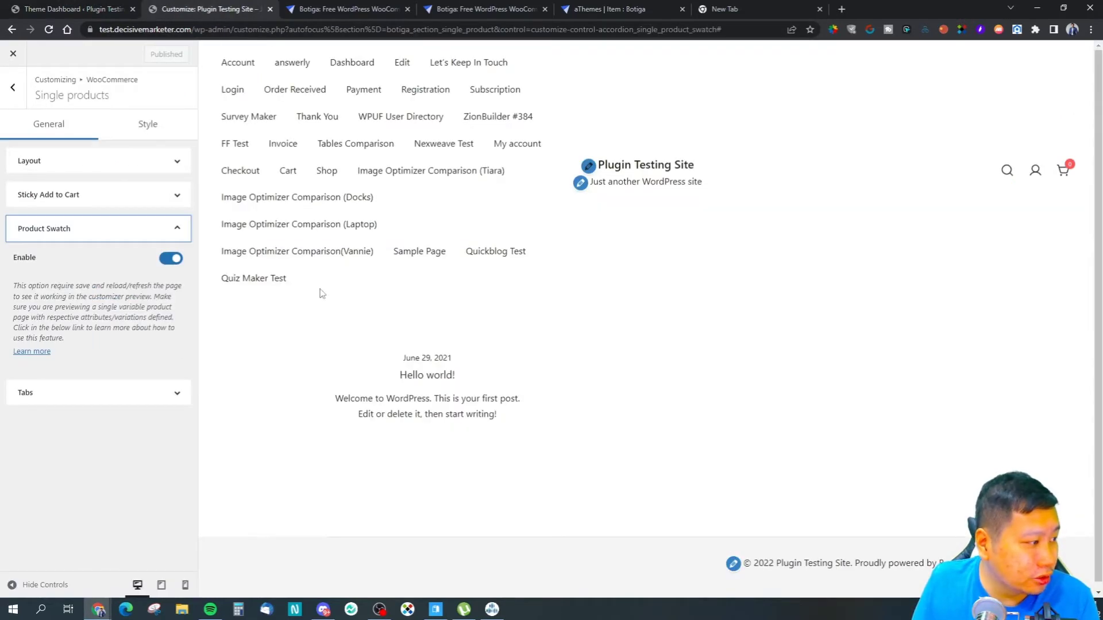
pyautogui.click(170, 258)
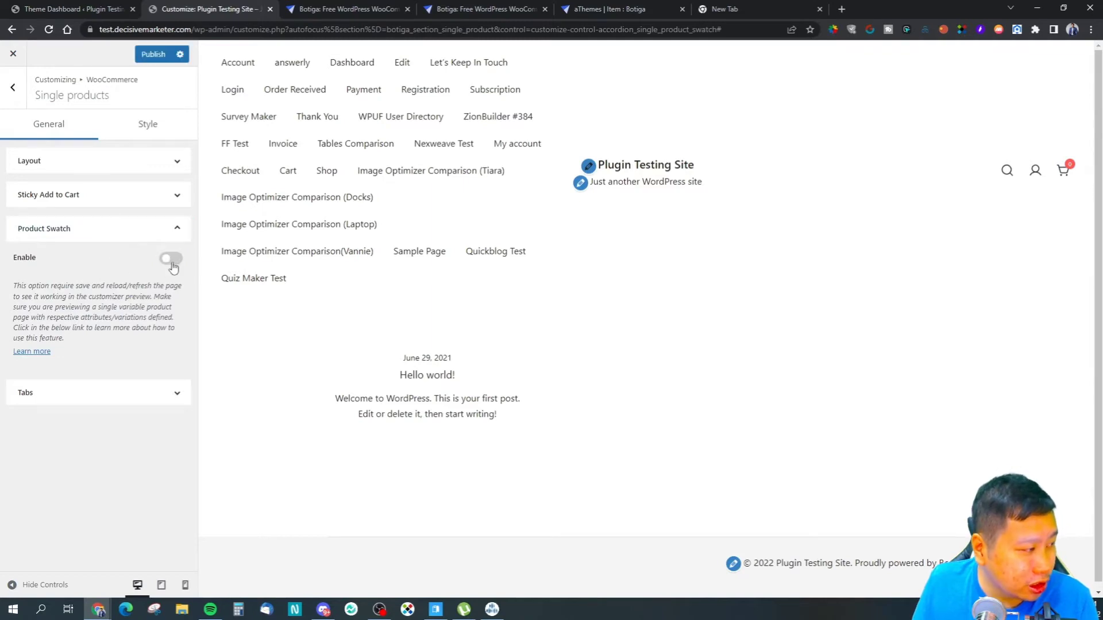
pyautogui.click(108, 194)
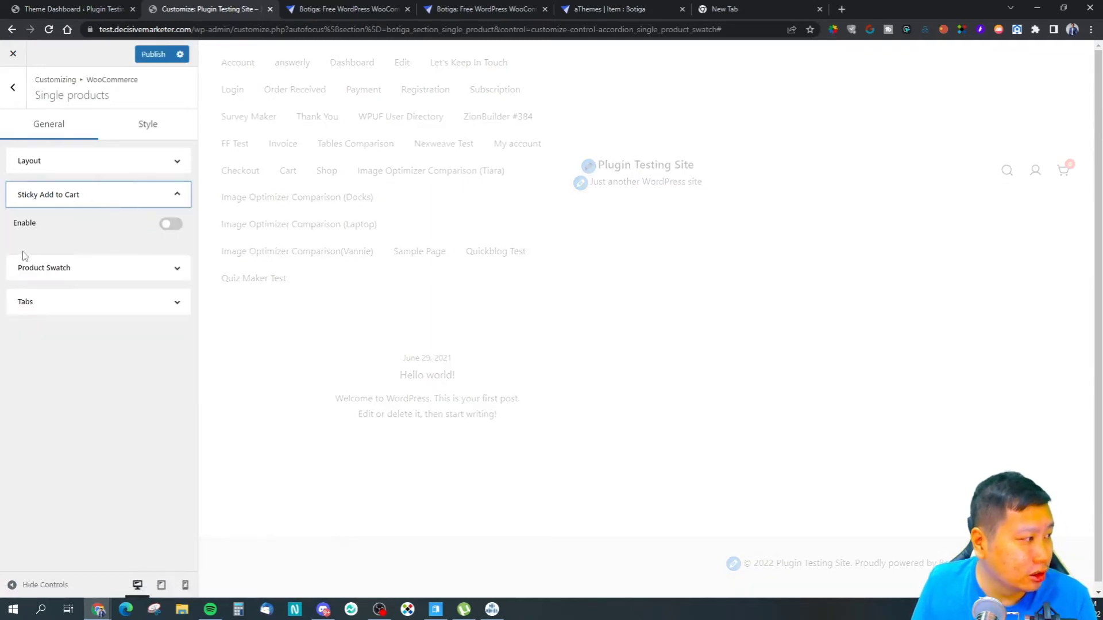
pyautogui.click(137, 200)
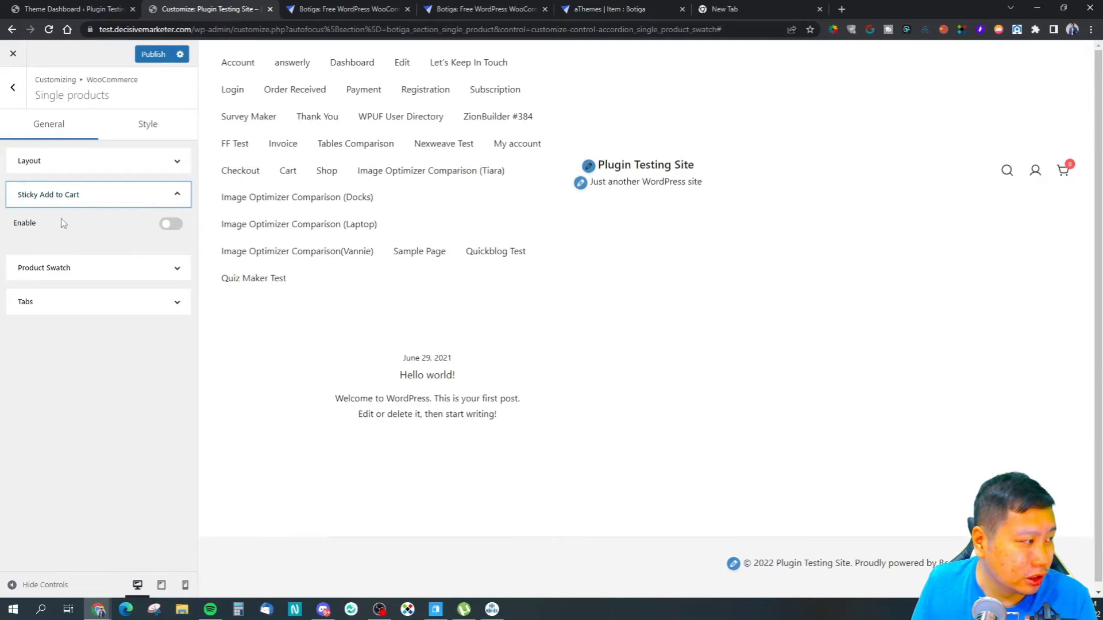
pyautogui.click(98, 161)
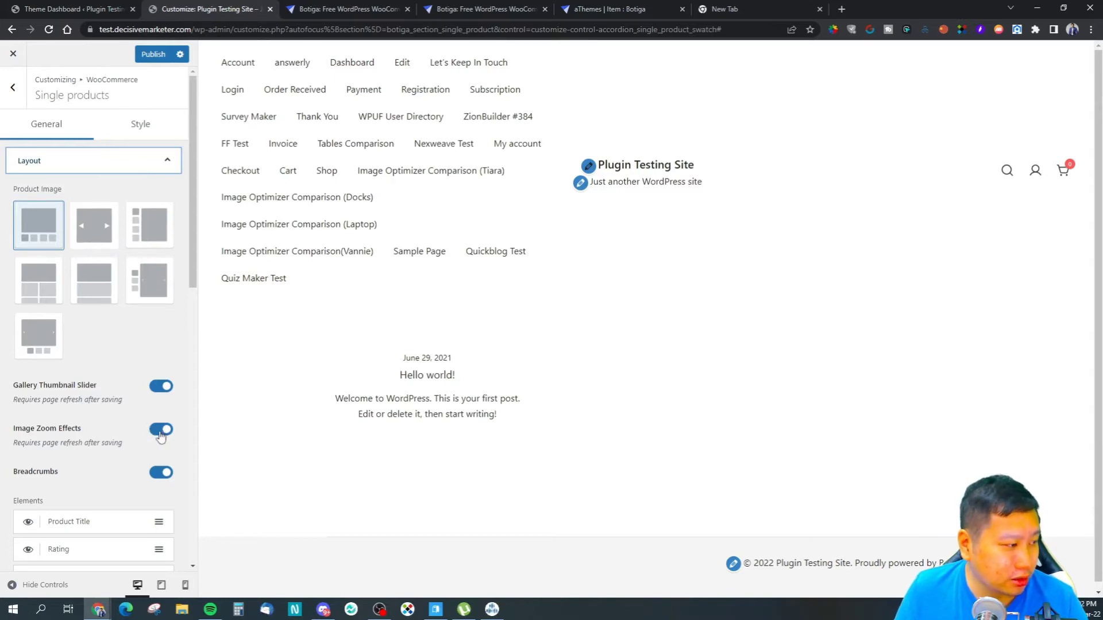
pyautogui.click(160, 430)
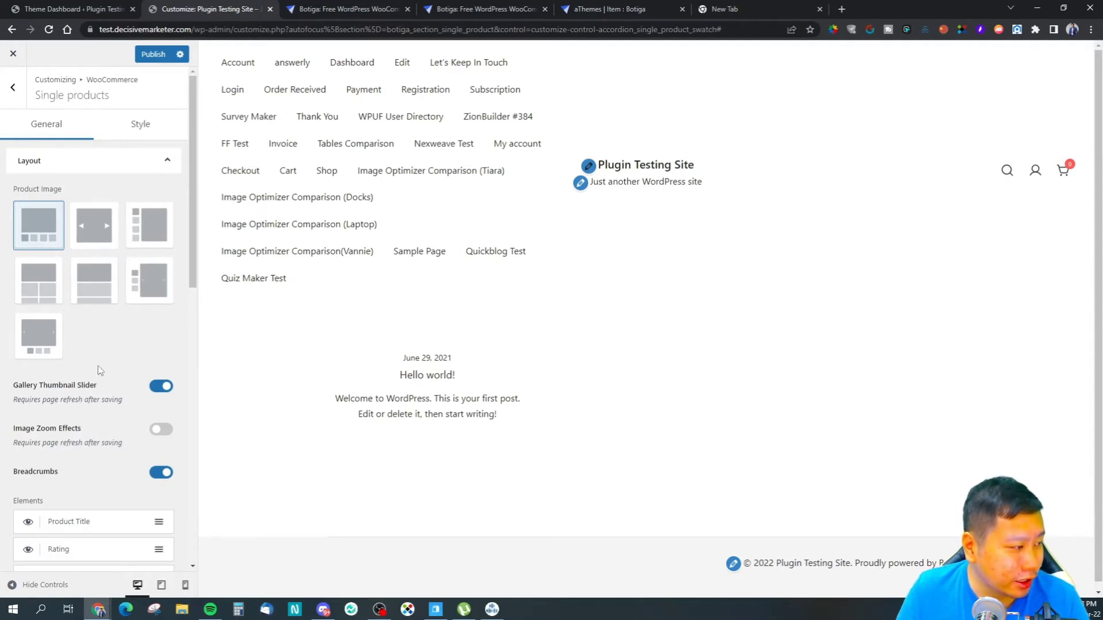
pyautogui.scroll(-2, 99, 369)
pyautogui.click(162, 358)
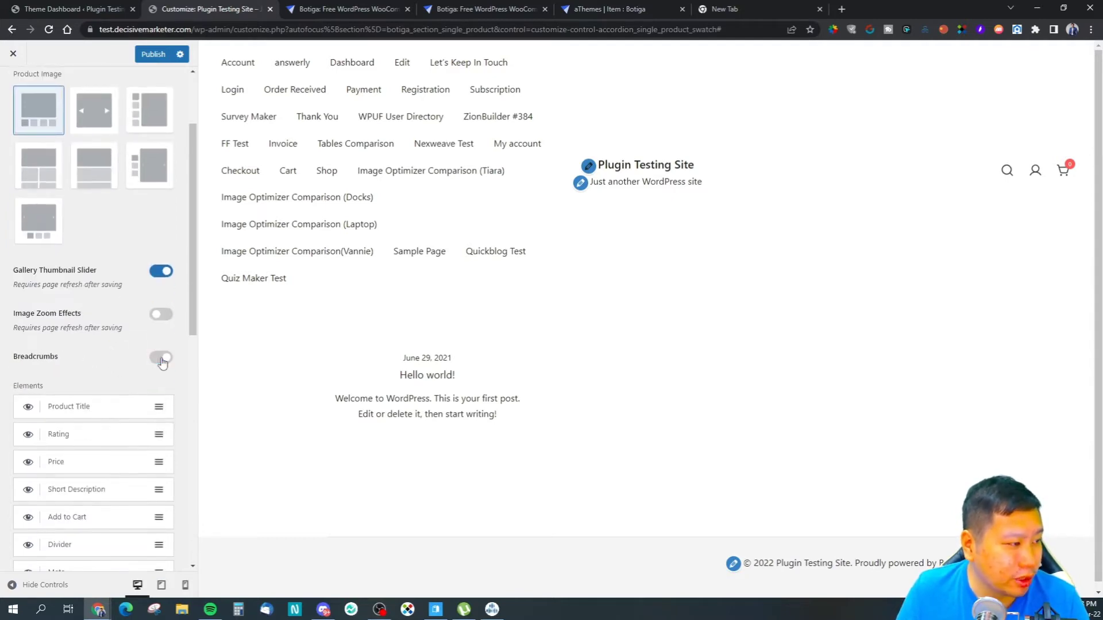
pyautogui.scroll(-3, 87, 393)
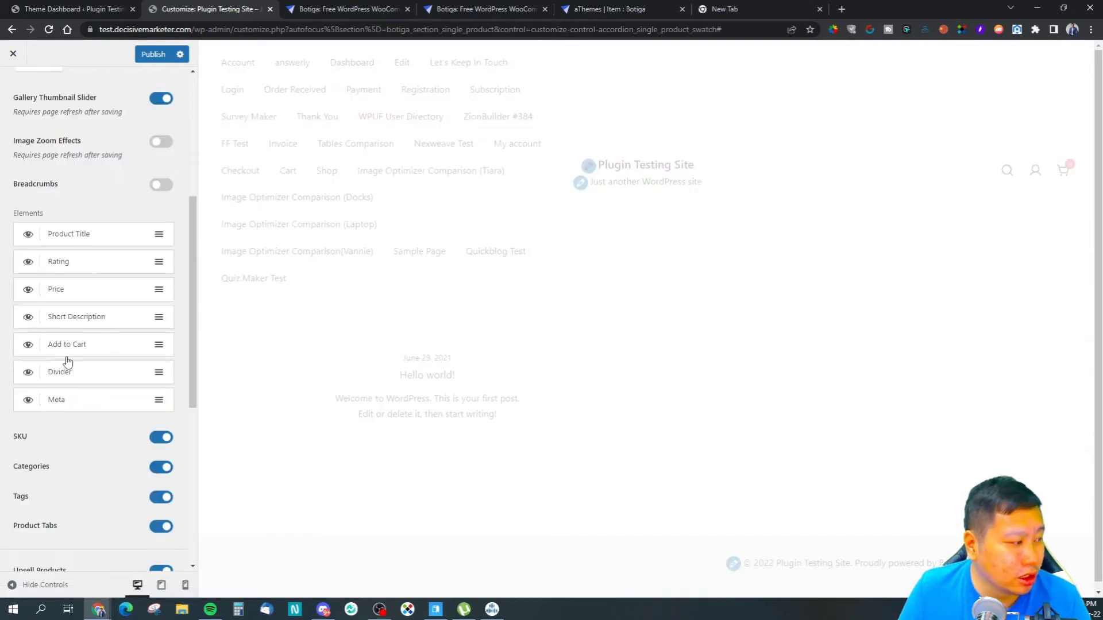
pyautogui.scroll(-3, 88, 393)
pyautogui.scroll(-3, 91, 397)
pyautogui.scroll(-3, 100, 403)
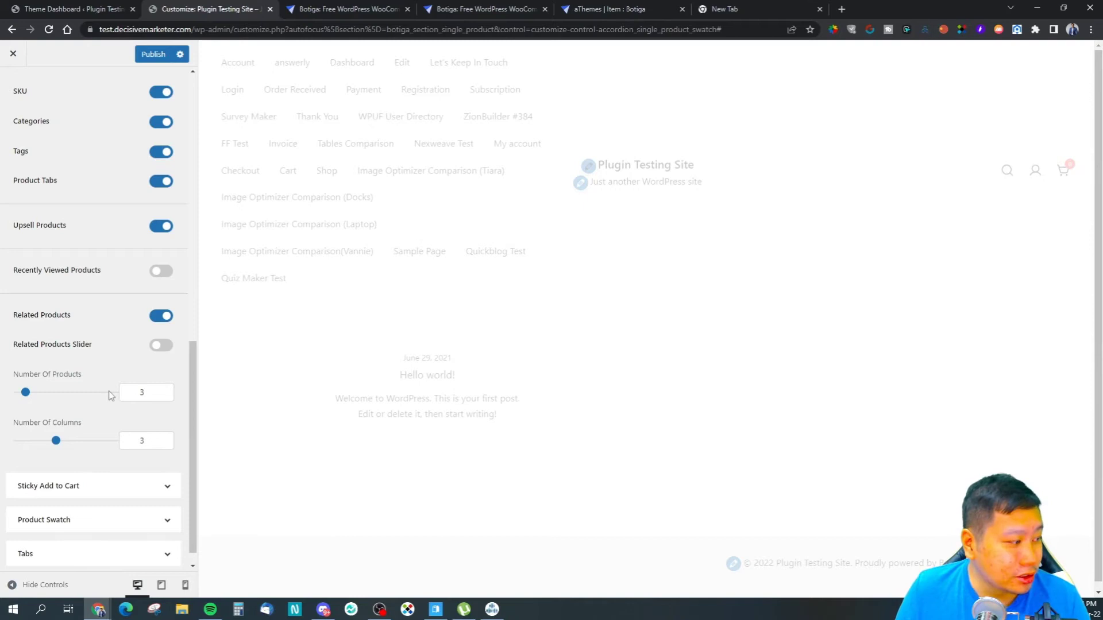
pyautogui.scroll(-1, 102, 414)
# Review the product Tabs settings and keep the tab layout at Style 1
pyautogui.click(69, 534)
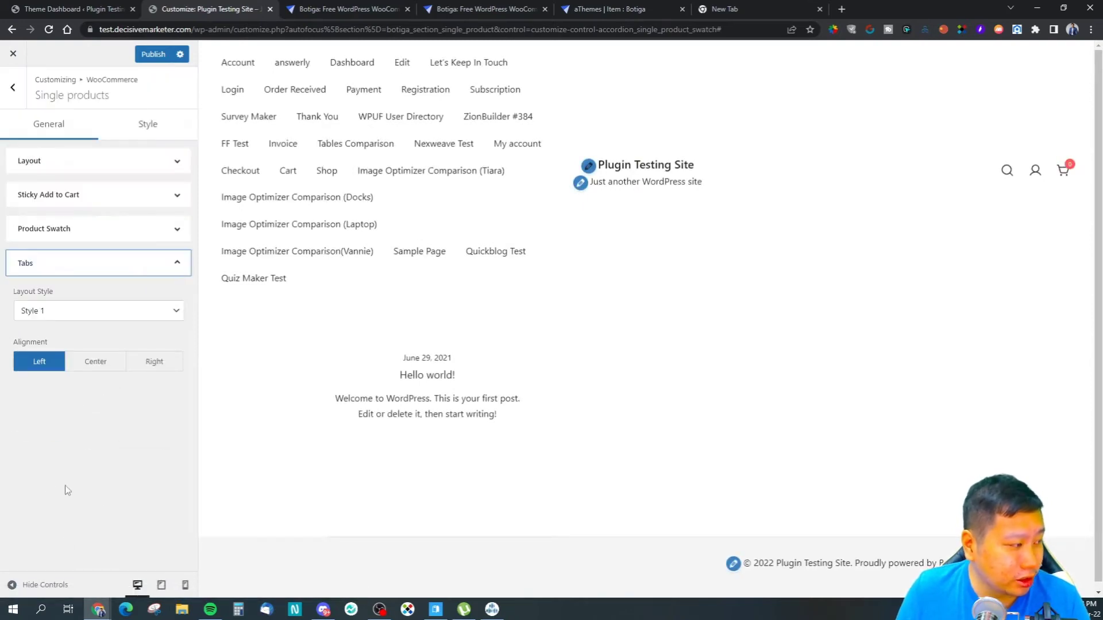
pyautogui.click(95, 310)
pyautogui.click(51, 415)
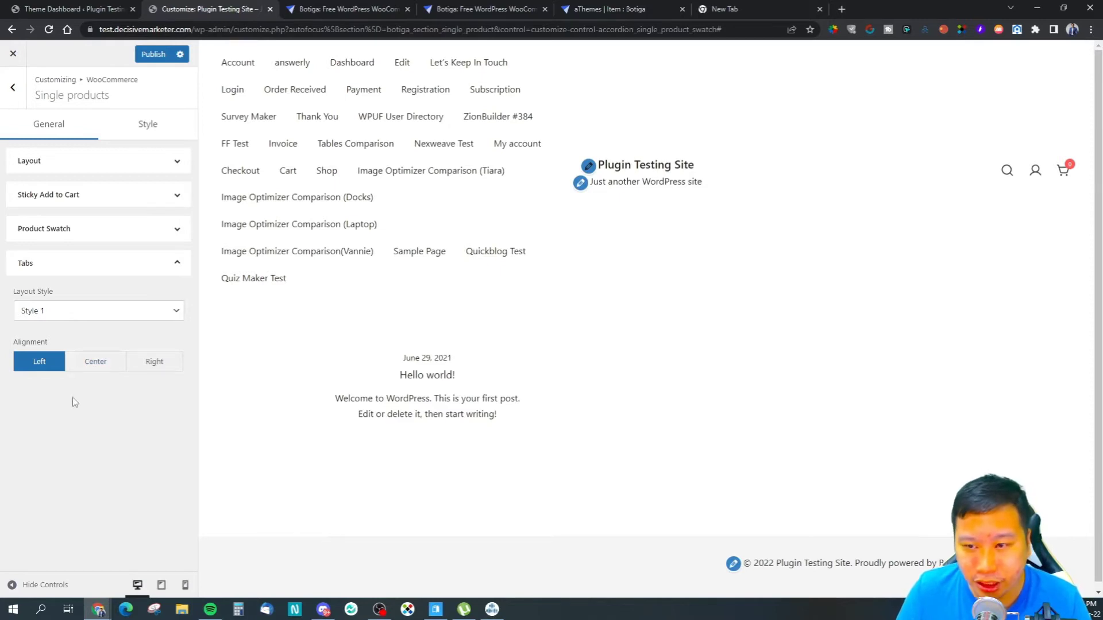
# Start the Distraction Free Checkout customization from the Theme Dashboard and view its Customizer tab
pyautogui.click(13, 87)
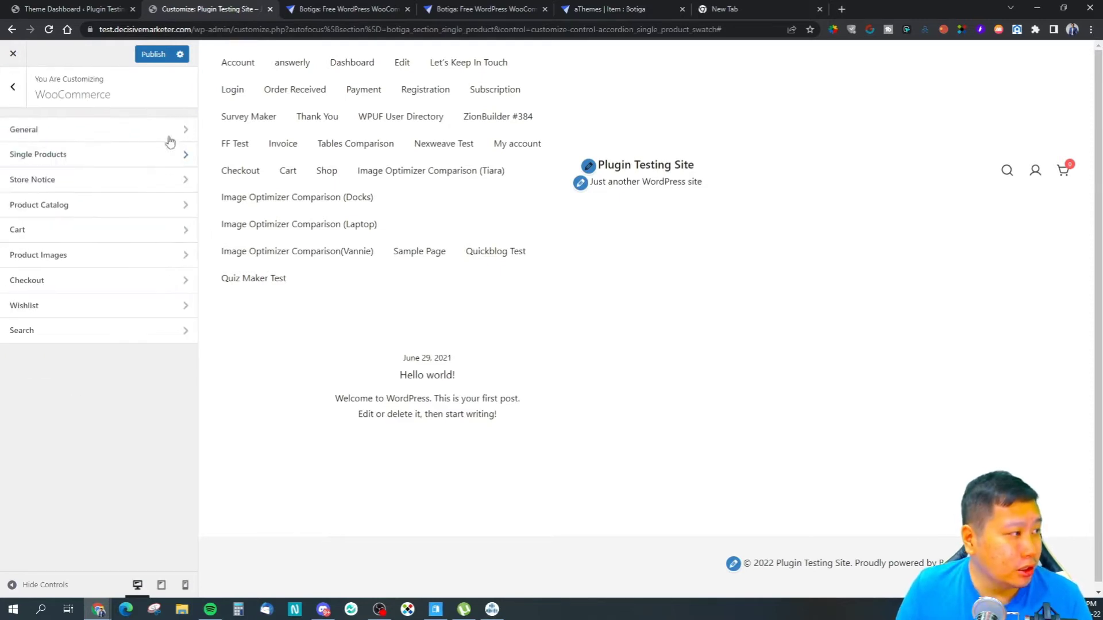
pyautogui.click(74, 9)
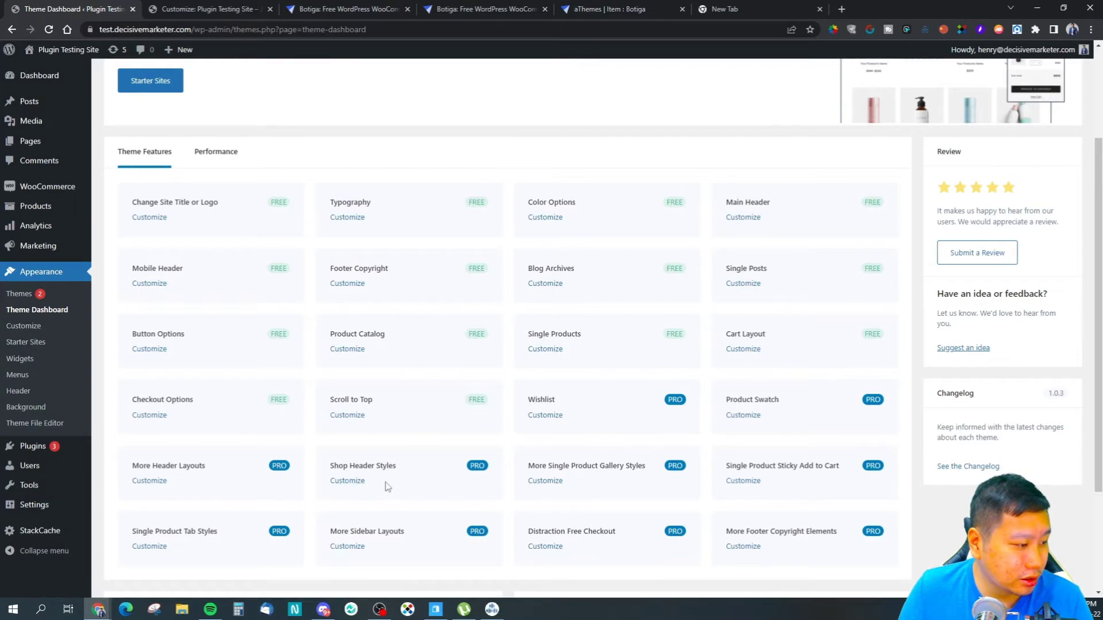
pyautogui.click(545, 547)
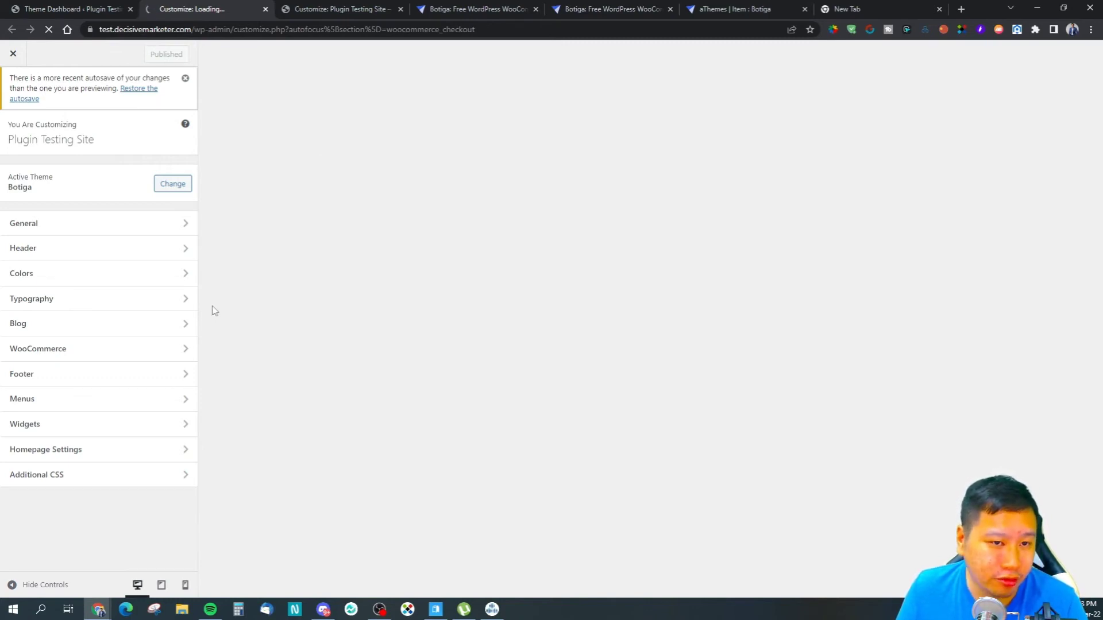
pyautogui.click(73, 9)
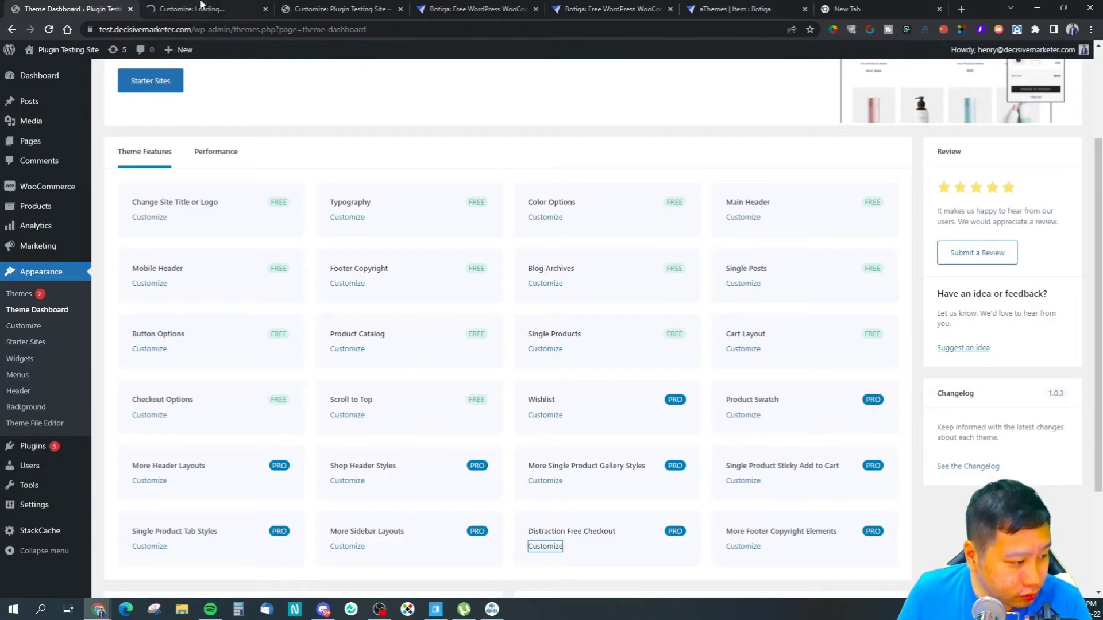
pyautogui.click(200, 8)
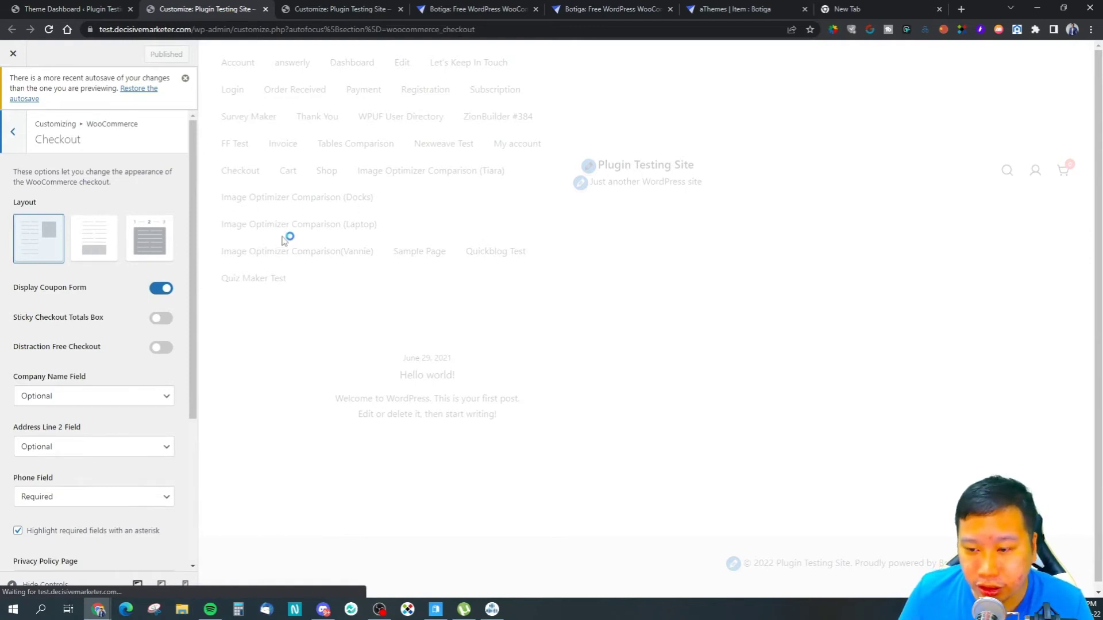
pyautogui.scroll(-4, 599, 303)
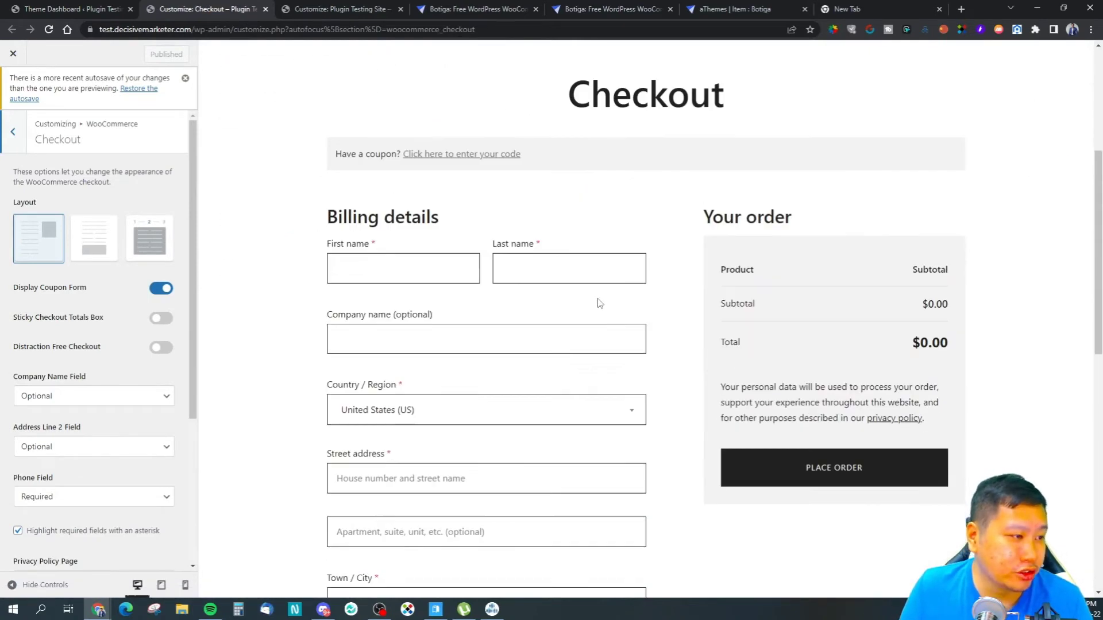
pyautogui.scroll(-1, 598, 303)
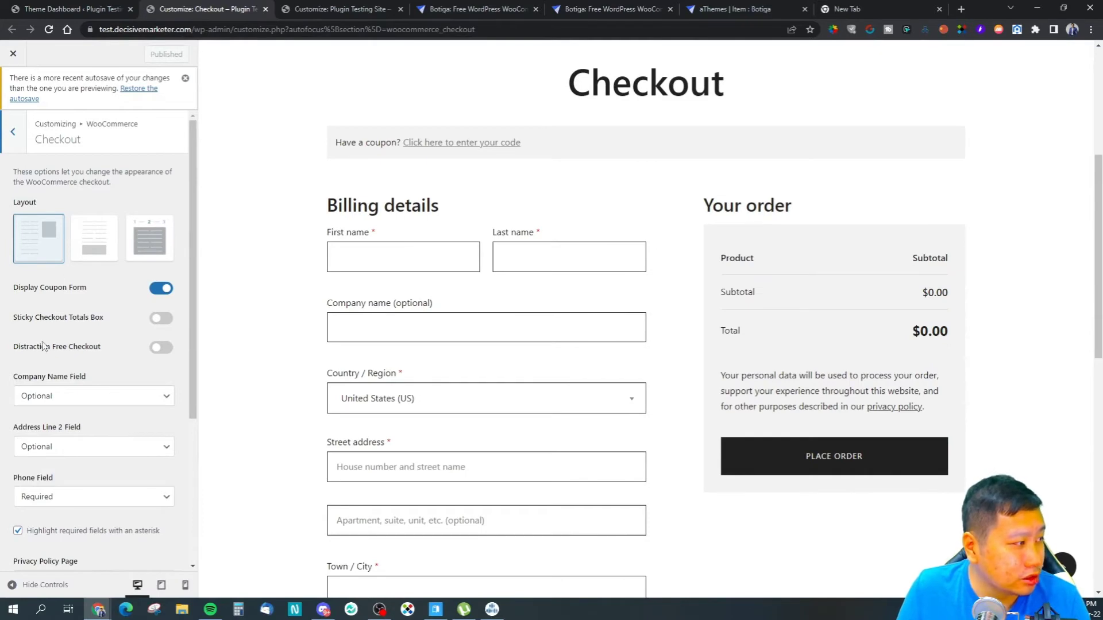
pyautogui.scroll(-2, 68, 379)
pyautogui.scroll(-2, 68, 380)
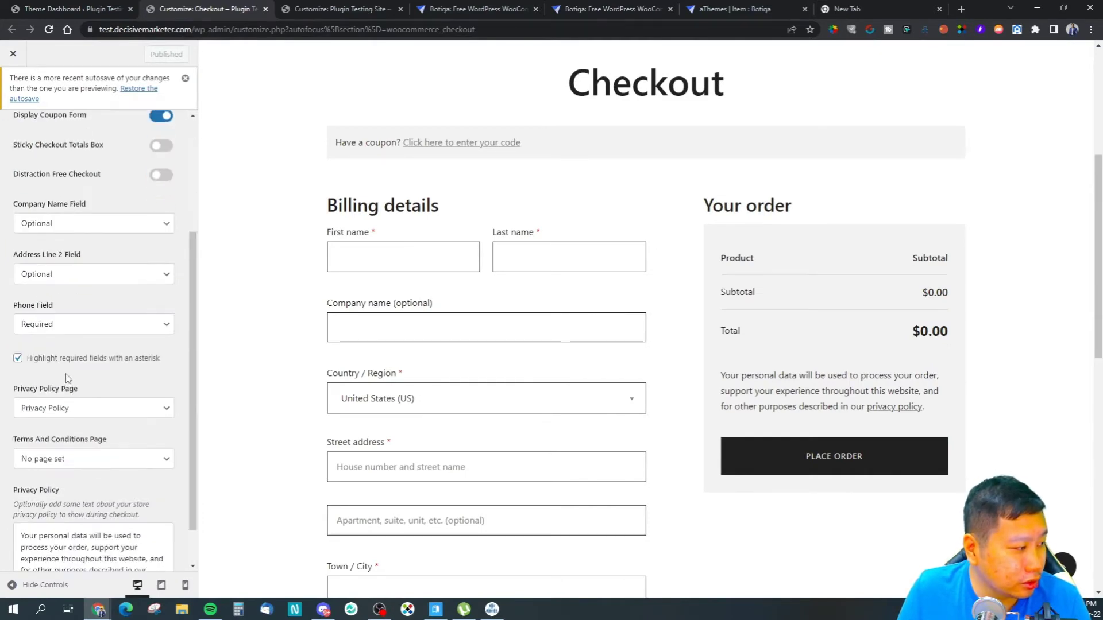
pyautogui.scroll(-2, 68, 380)
pyautogui.scroll(-1, 73, 377)
pyautogui.scroll(5, 73, 379)
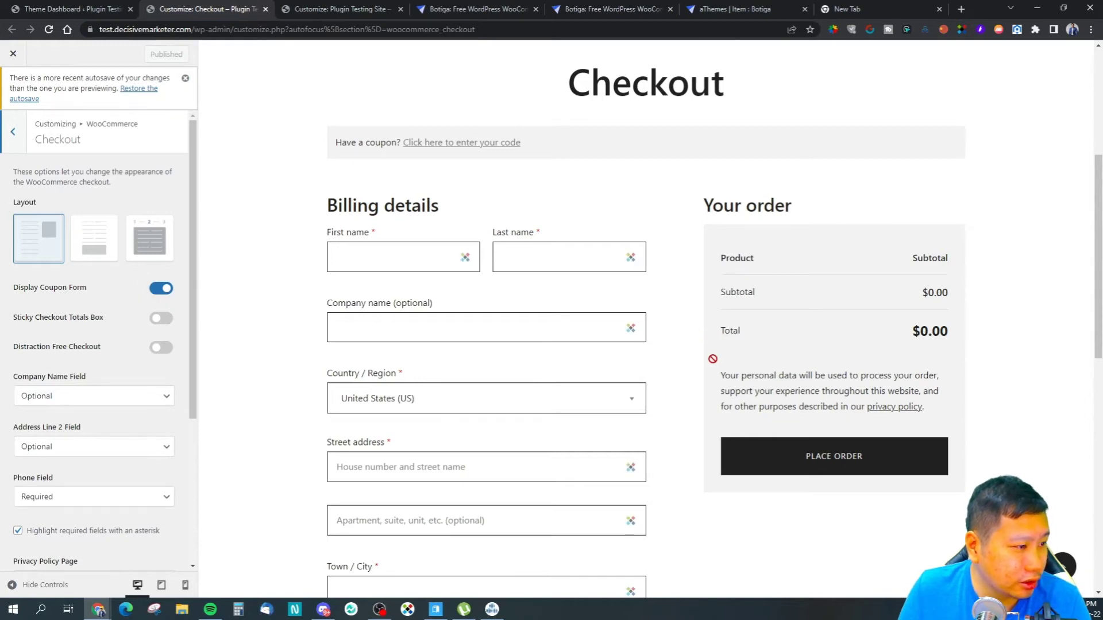
pyautogui.scroll(-4, 712, 358)
pyautogui.scroll(-4, 713, 359)
pyautogui.scroll(-1, 715, 359)
pyautogui.scroll(-2, 721, 359)
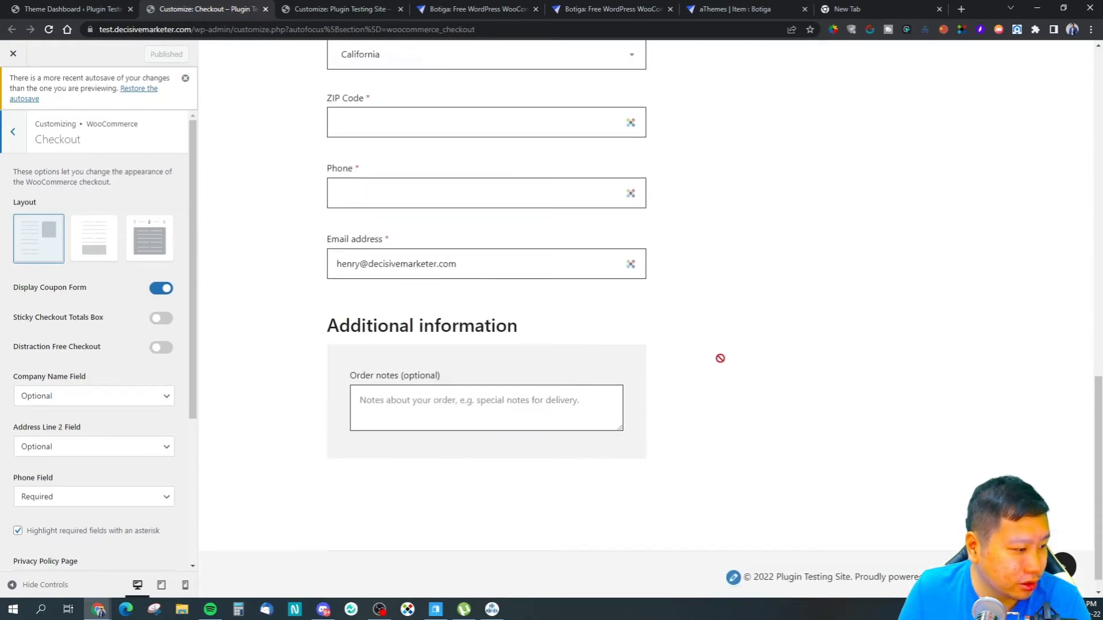
pyautogui.scroll(5, 721, 359)
pyautogui.scroll(4, 720, 359)
pyautogui.scroll(2, 720, 358)
pyautogui.scroll(-1, 499, 347)
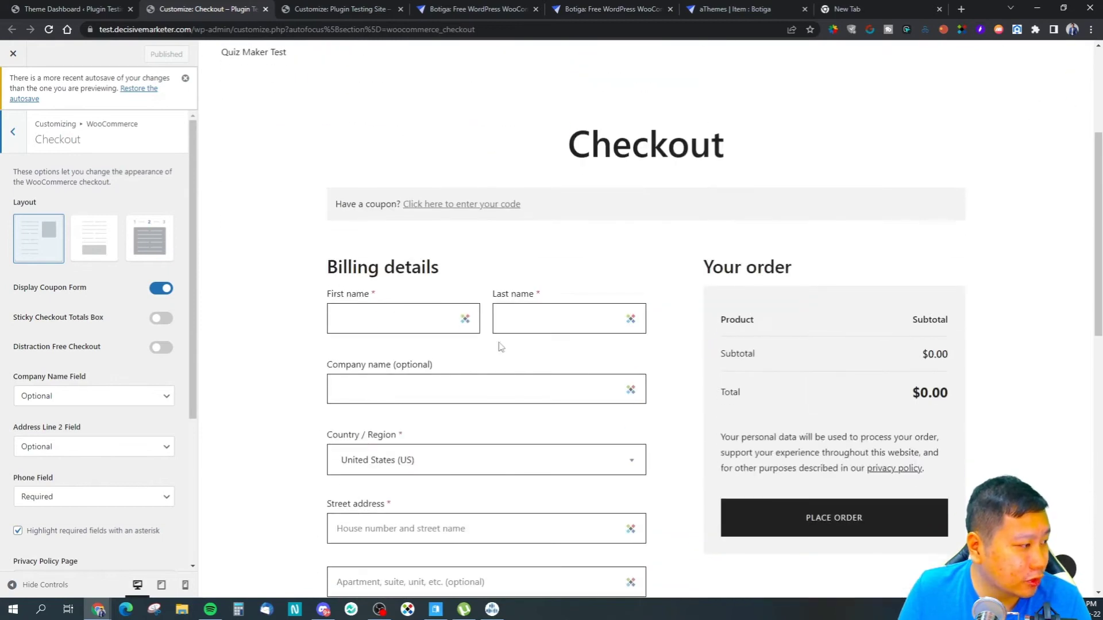
pyautogui.scroll(-1, 86, 371)
pyautogui.click(72, 339)
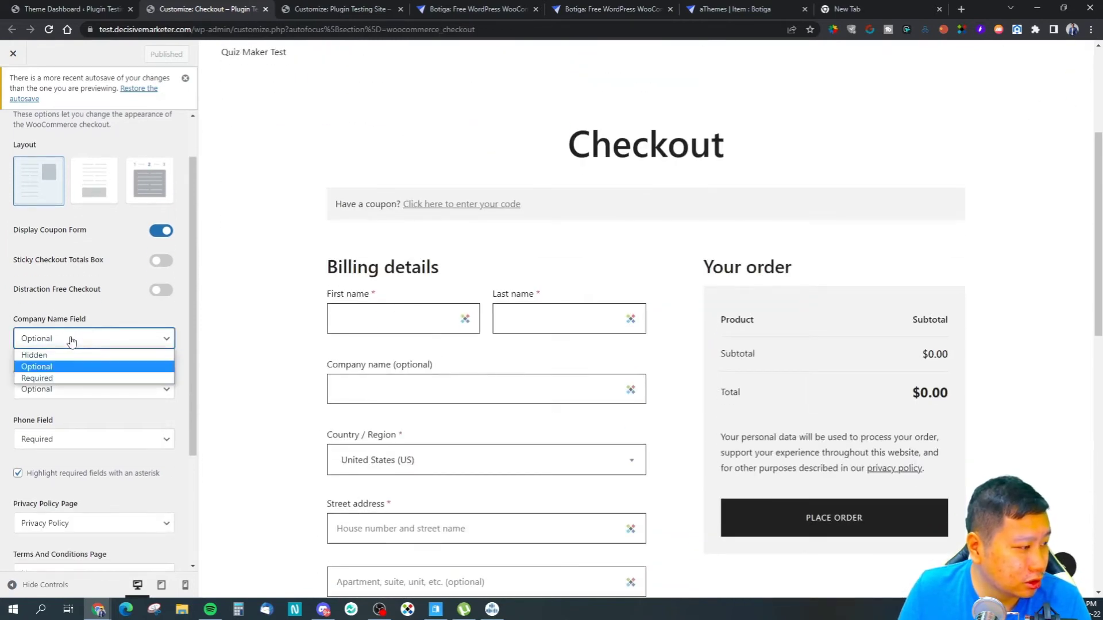
pyautogui.click(51, 368)
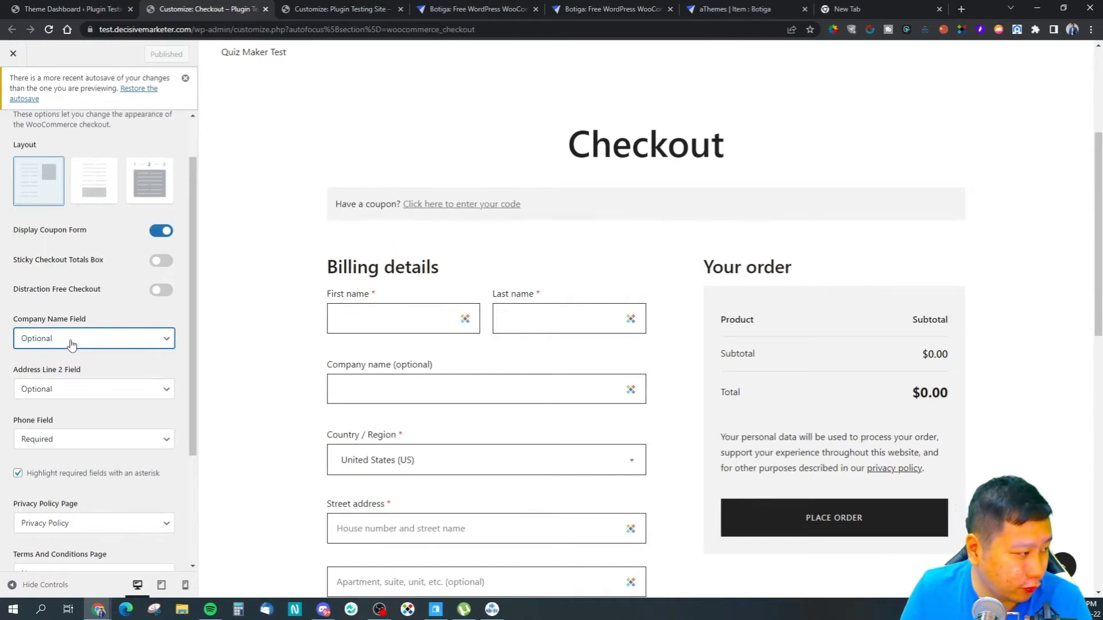
pyautogui.click(73, 339)
pyautogui.click(41, 356)
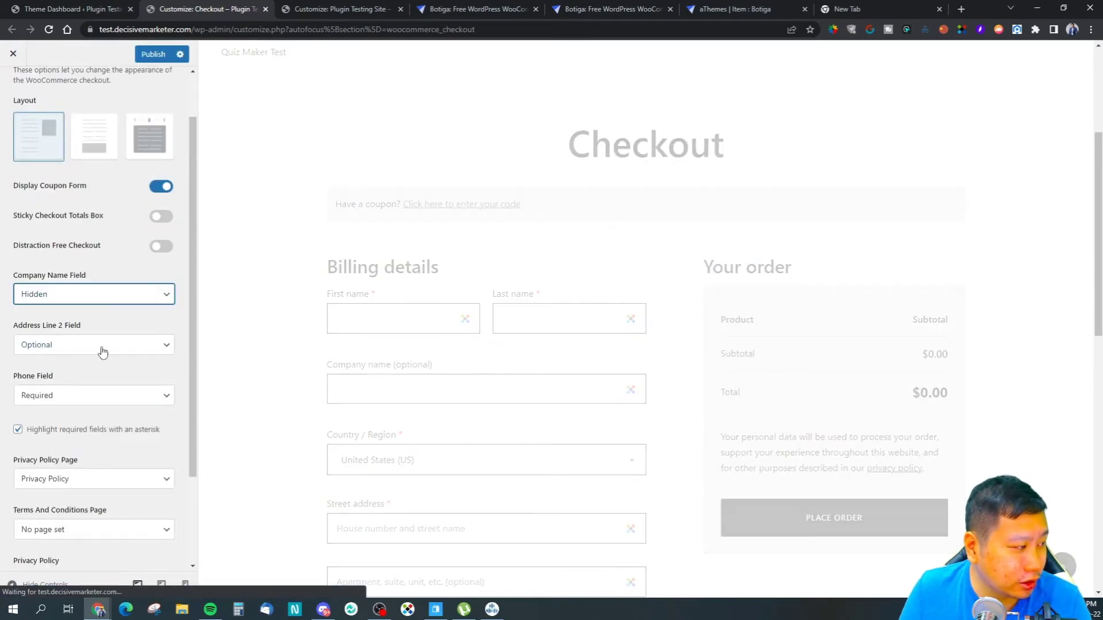
pyautogui.click(103, 349)
pyautogui.click(44, 356)
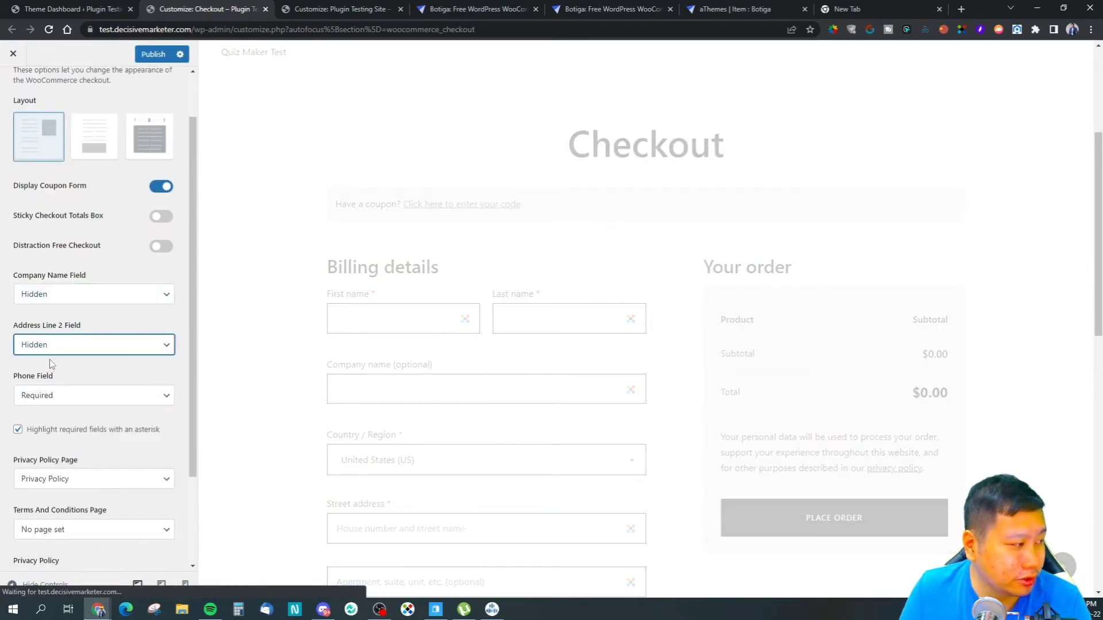
pyautogui.click(47, 395)
pyautogui.click(39, 436)
pyautogui.scroll(-2, 17, 415)
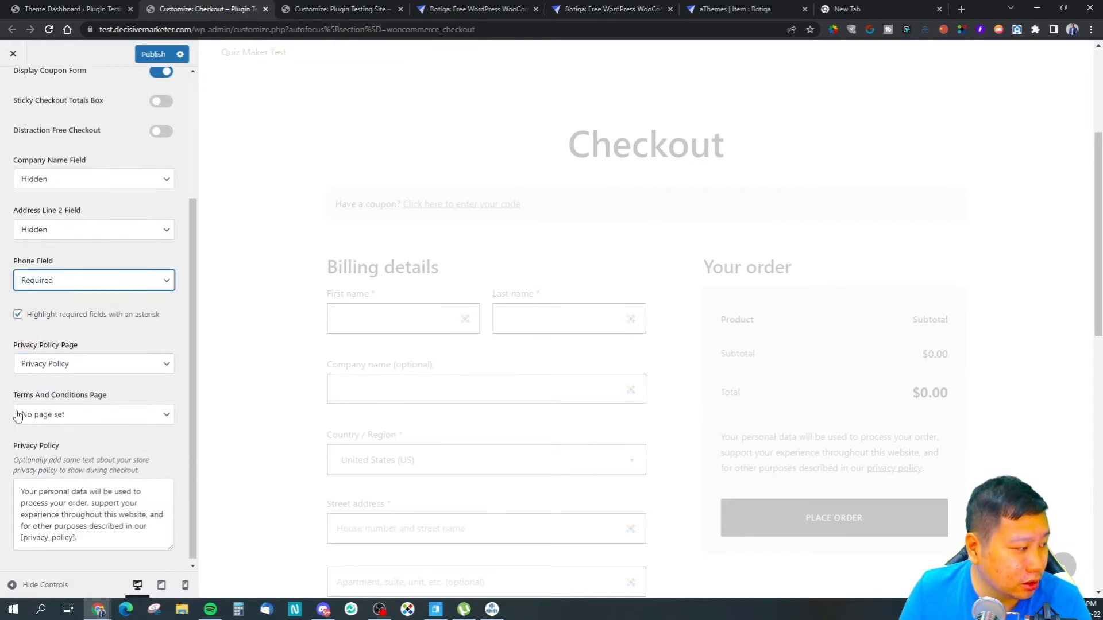
pyautogui.scroll(-4, 327, 456)
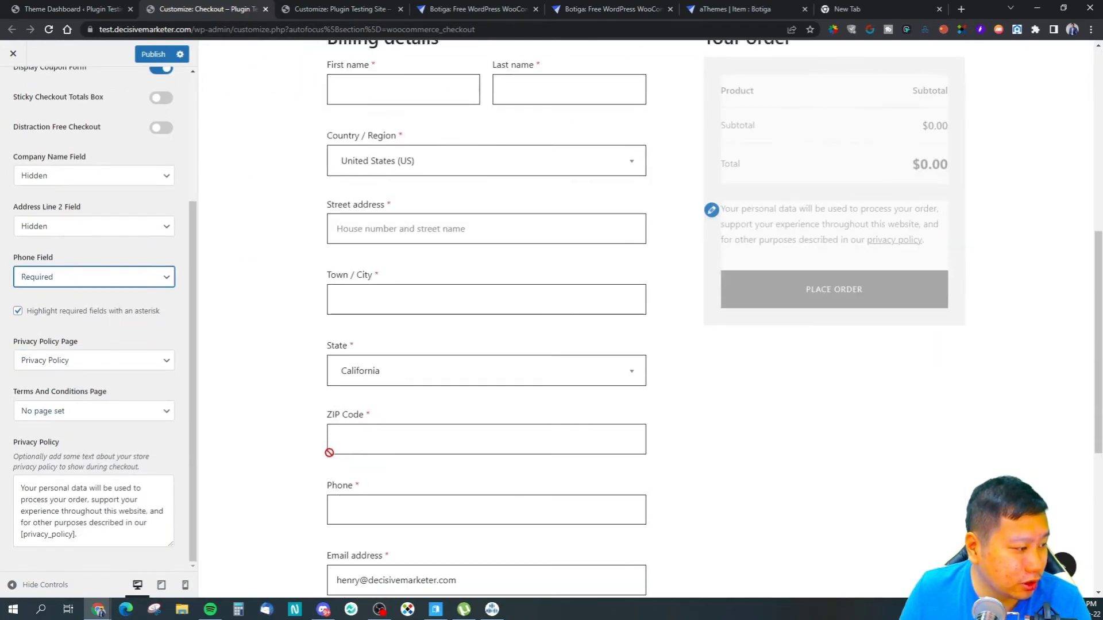
pyautogui.scroll(-3, 293, 444)
pyautogui.scroll(-3, 258, 439)
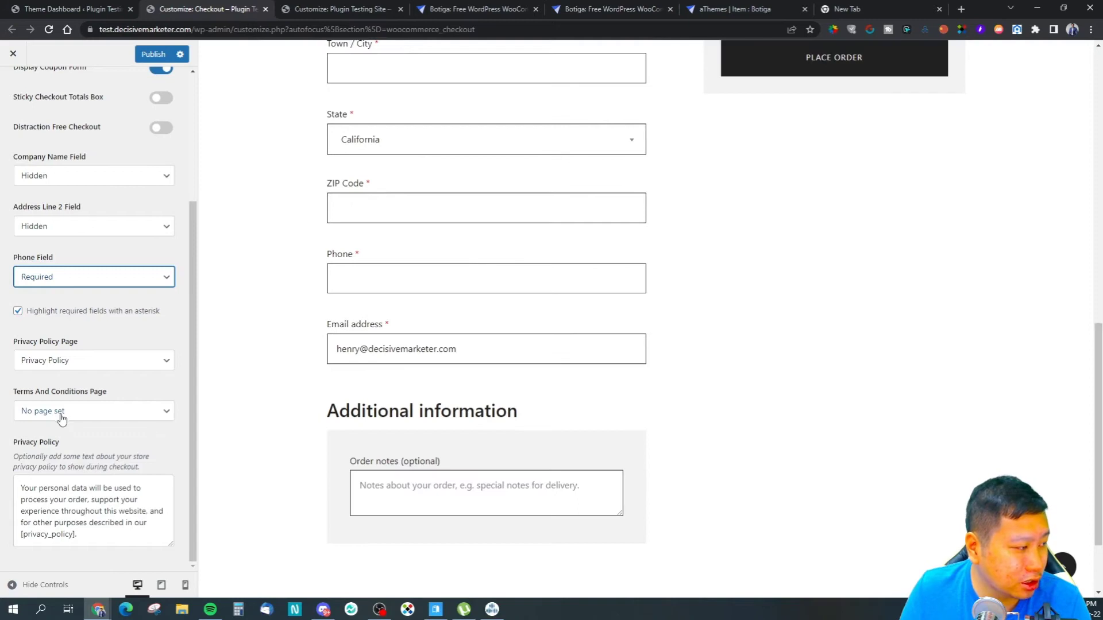
pyautogui.scroll(5, 65, 370)
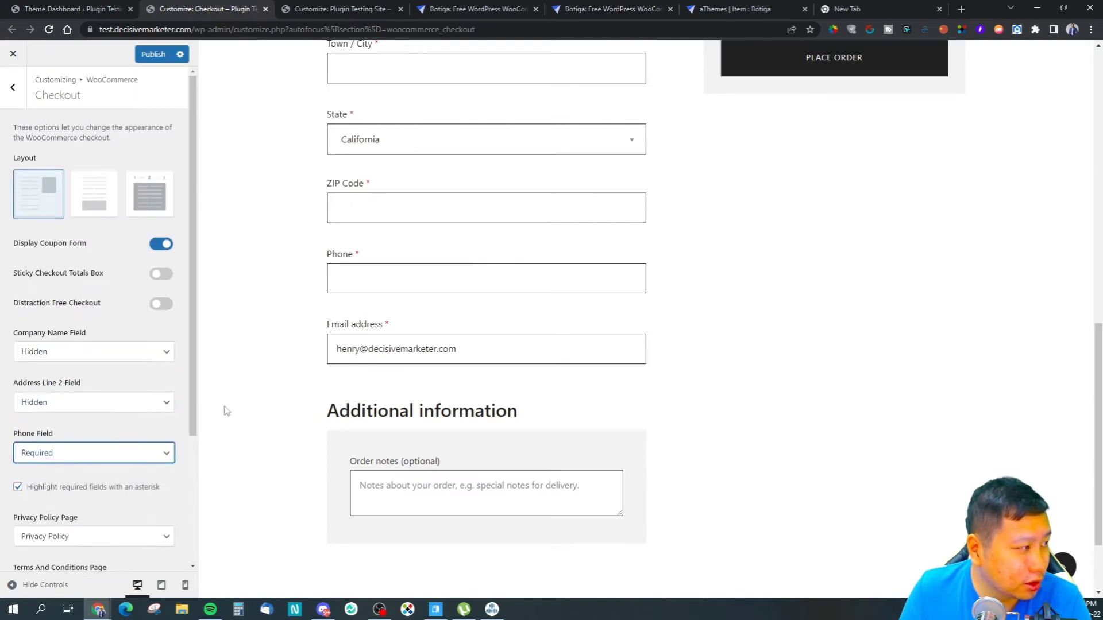
pyautogui.scroll(5, 258, 414)
pyautogui.scroll(3, 67, 228)
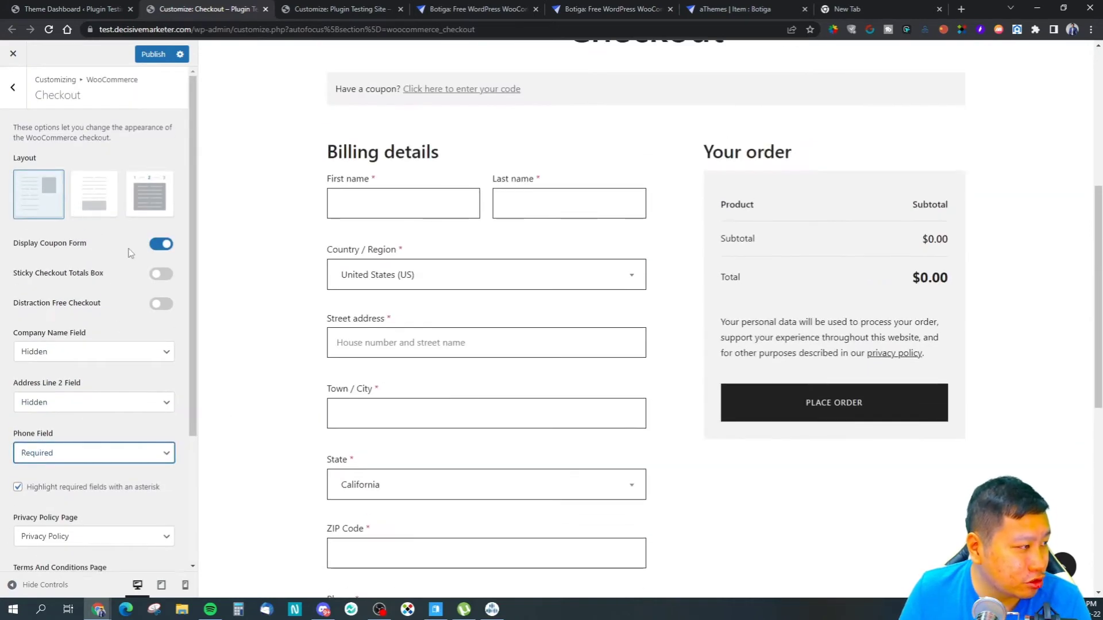
# Test the multi-step checkout layout with Next Step, then set the single-column layout
pyautogui.click(149, 197)
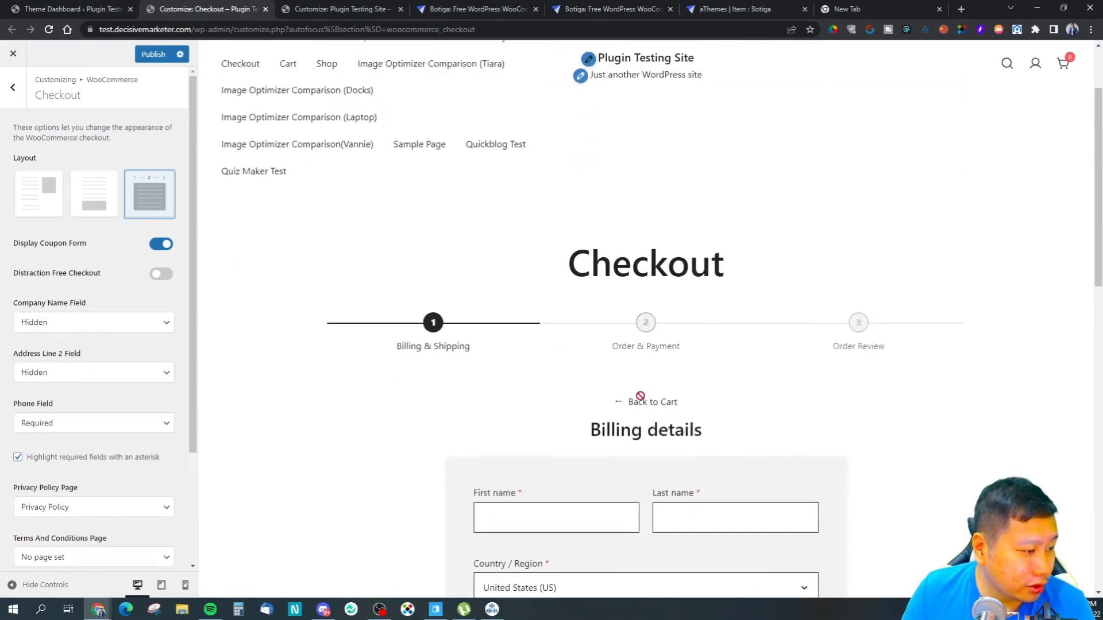
pyautogui.scroll(-3, 627, 362)
pyautogui.scroll(-3, 603, 380)
pyautogui.scroll(-3, 593, 400)
pyautogui.scroll(-3, 593, 400)
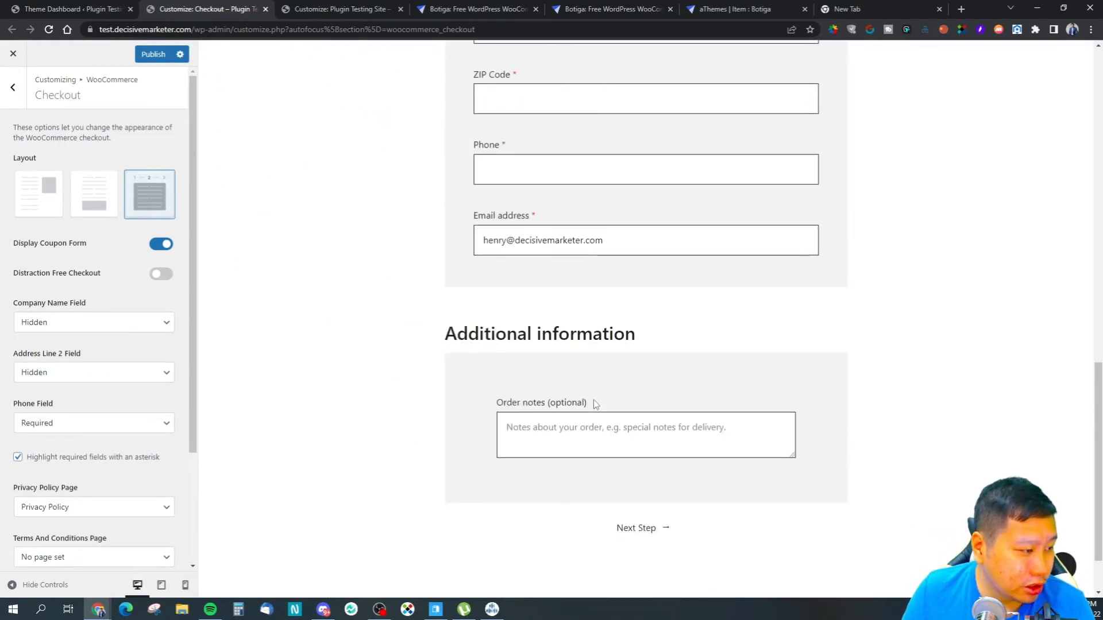
pyautogui.click(641, 529)
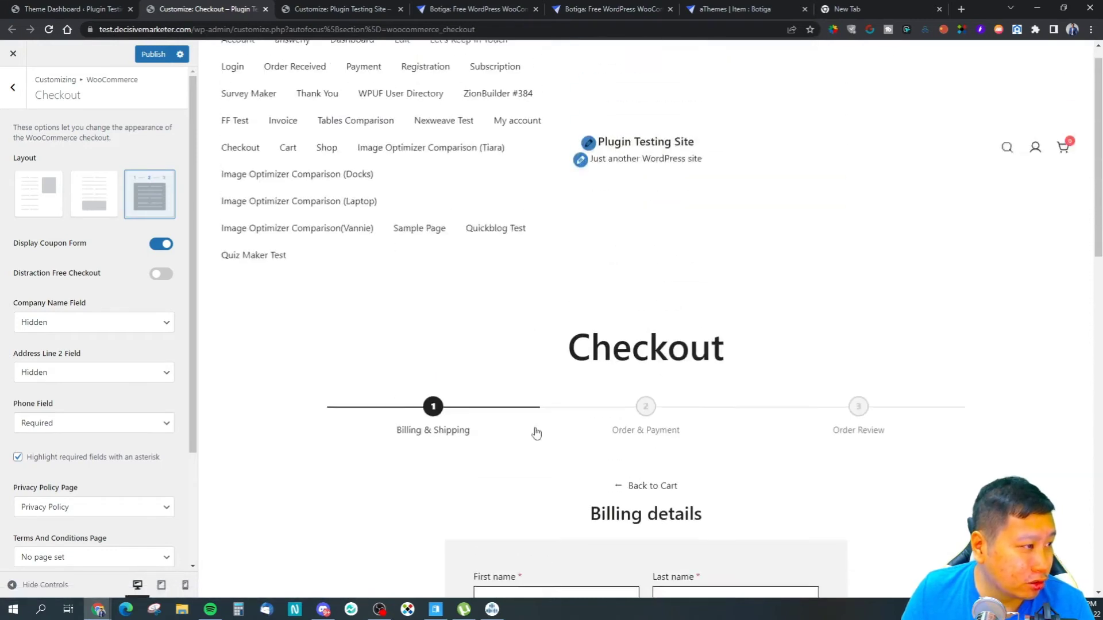
pyautogui.scroll(-3, 618, 426)
pyautogui.scroll(-5, 562, 400)
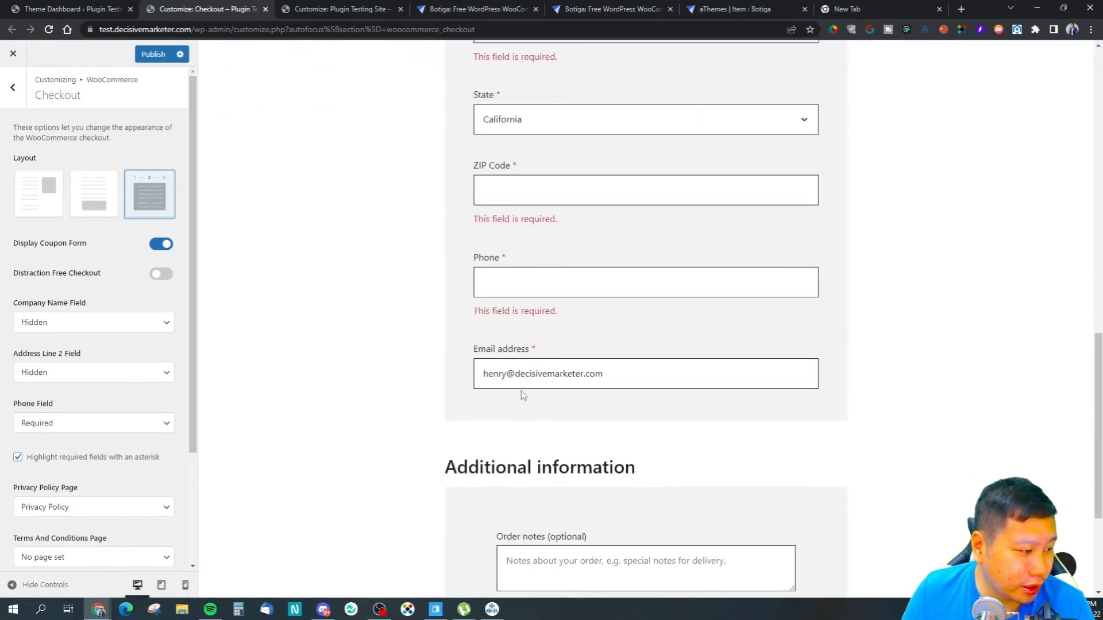
pyautogui.scroll(-3, 521, 390)
pyautogui.scroll(3, 427, 362)
pyautogui.scroll(5, 427, 363)
pyautogui.scroll(5, 552, 328)
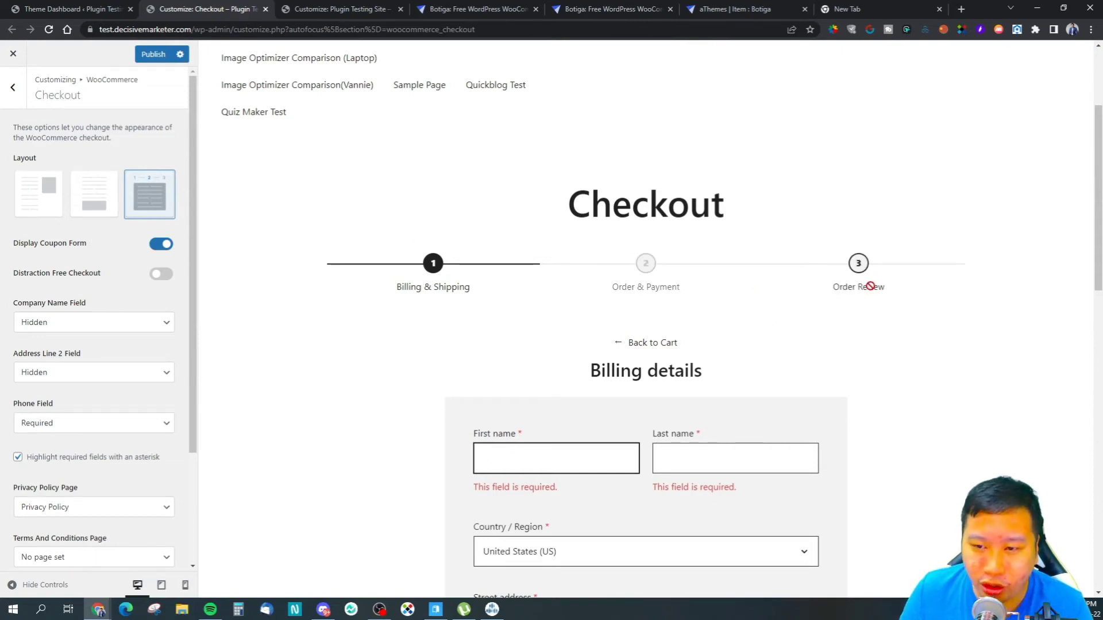
pyautogui.click(95, 193)
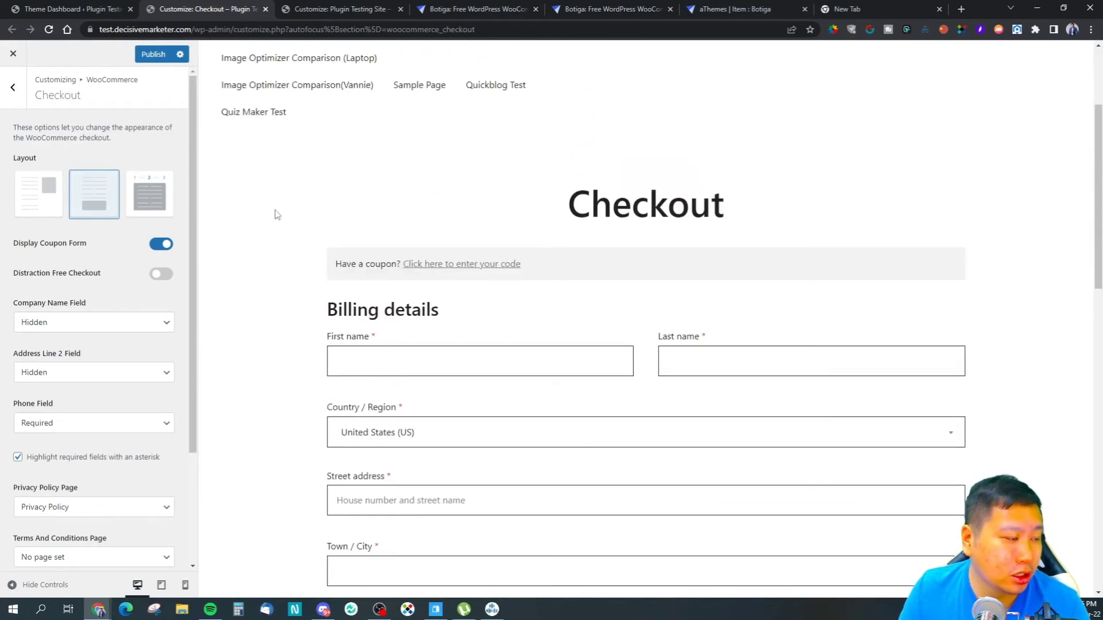
pyautogui.scroll(-5, 696, 318)
pyautogui.scroll(-5, 696, 318)
pyautogui.scroll(-4, 697, 317)
pyautogui.scroll(-4, 696, 318)
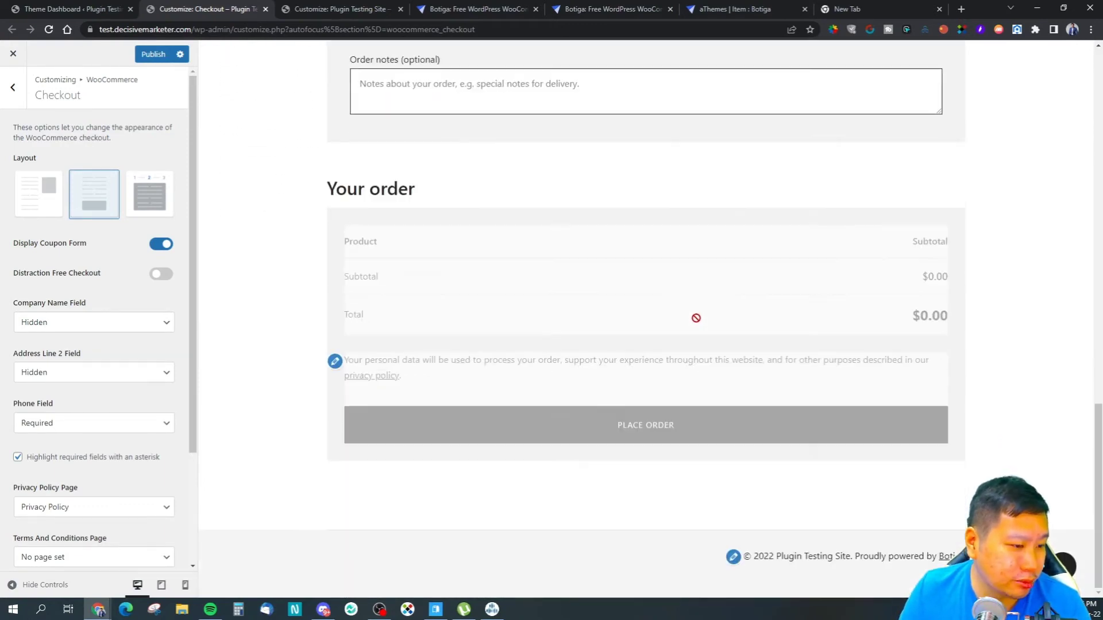
pyautogui.scroll(5, 696, 318)
pyautogui.scroll(5, 689, 323)
pyautogui.scroll(5, 681, 324)
pyautogui.scroll(4, 672, 319)
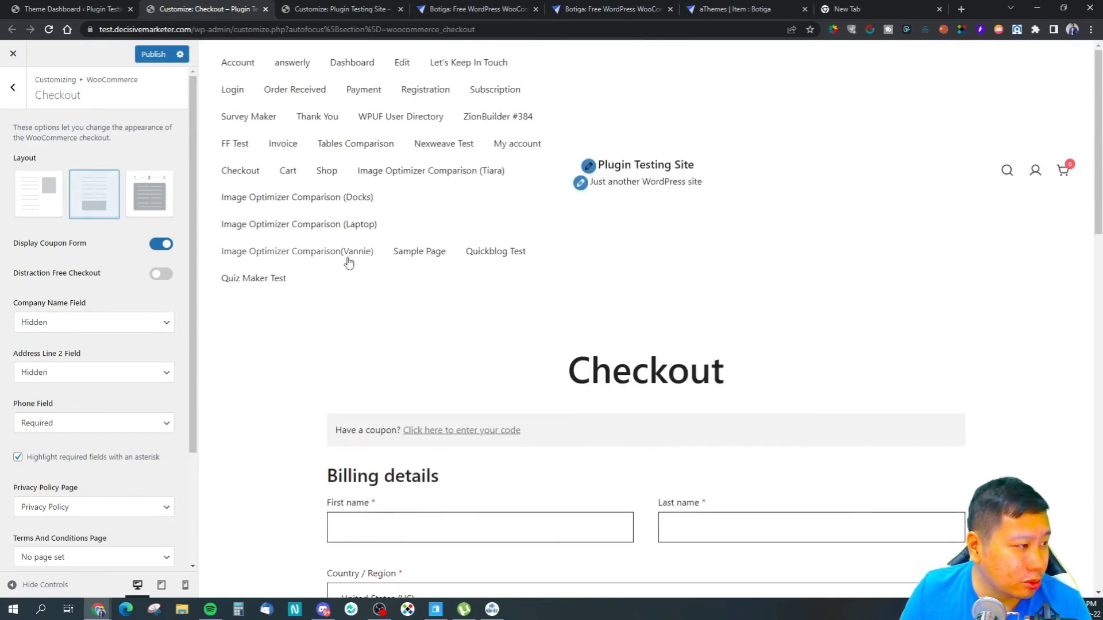
# Start the Wishlist customization from the Theme Dashboard and wait for its Customizer tab to load
pyautogui.click(14, 89)
pyautogui.click(81, 13)
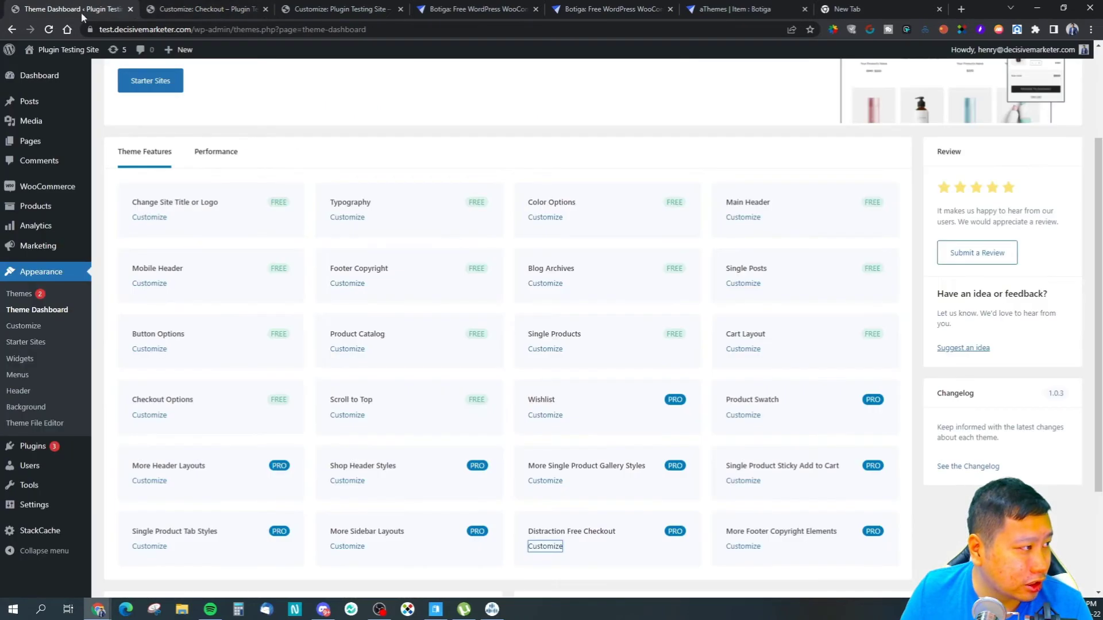
pyautogui.click(543, 417)
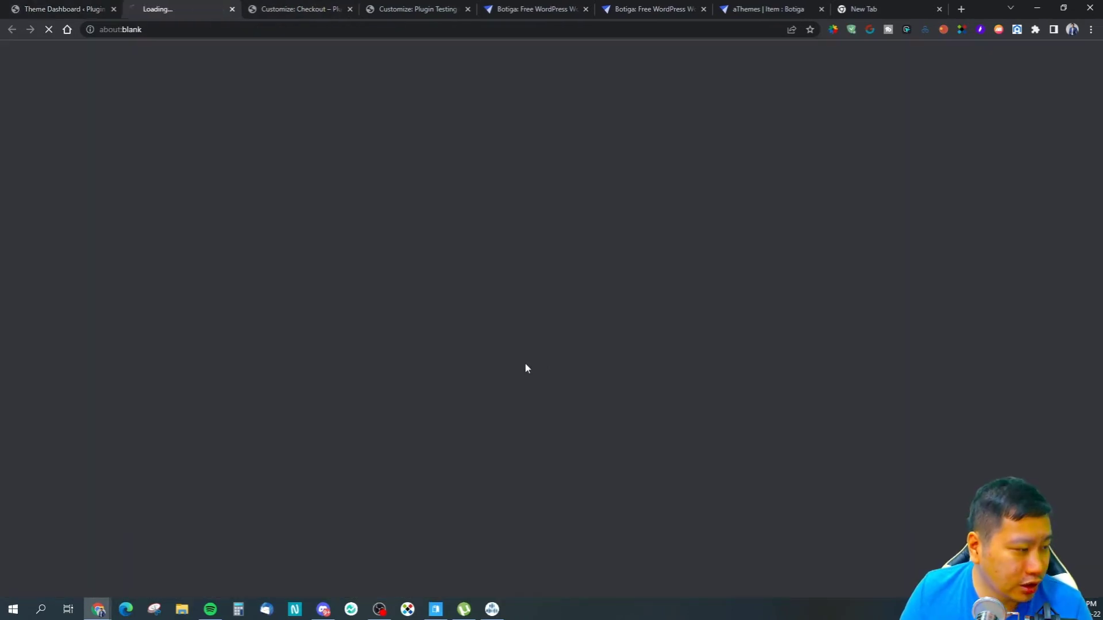
pyautogui.click(65, 8)
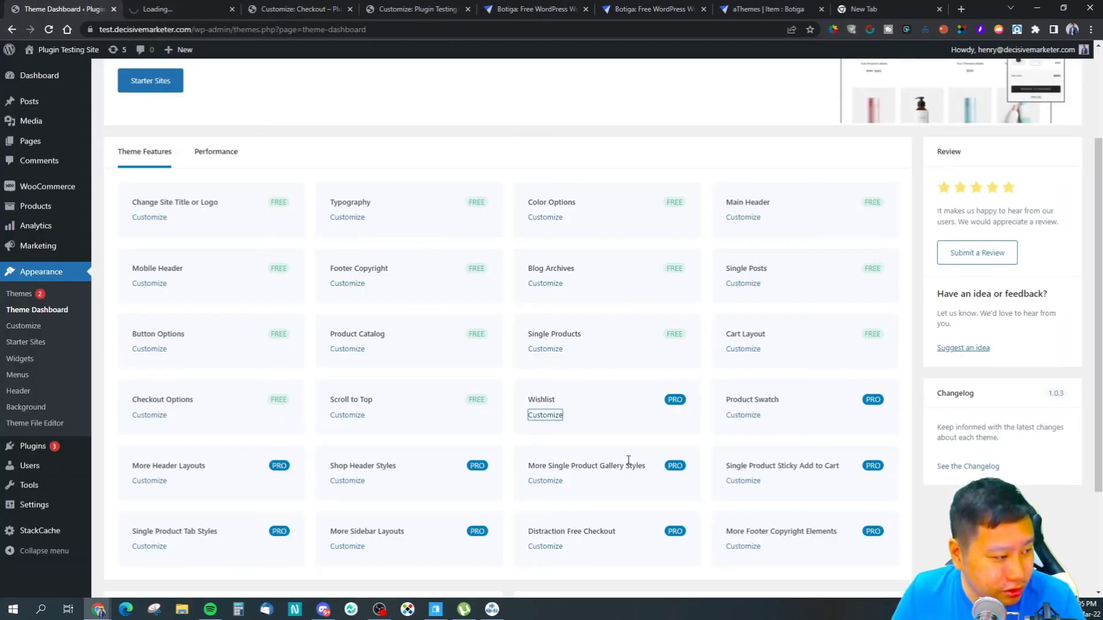
pyautogui.scroll(-2, 643, 456)
pyautogui.scroll(-2, 670, 489)
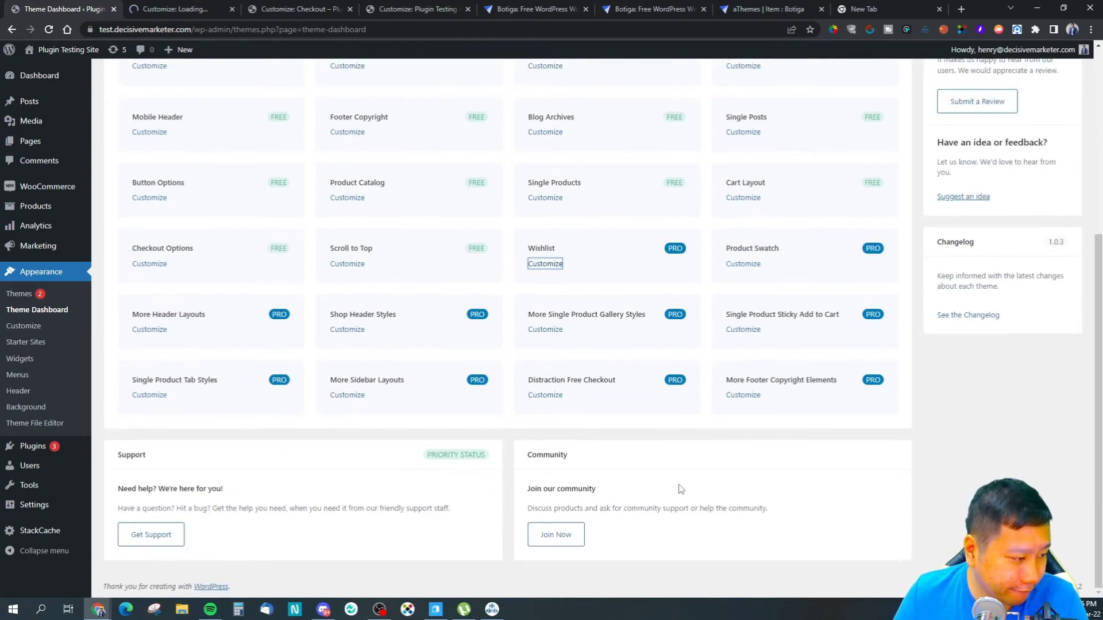
pyautogui.scroll(8, 678, 489)
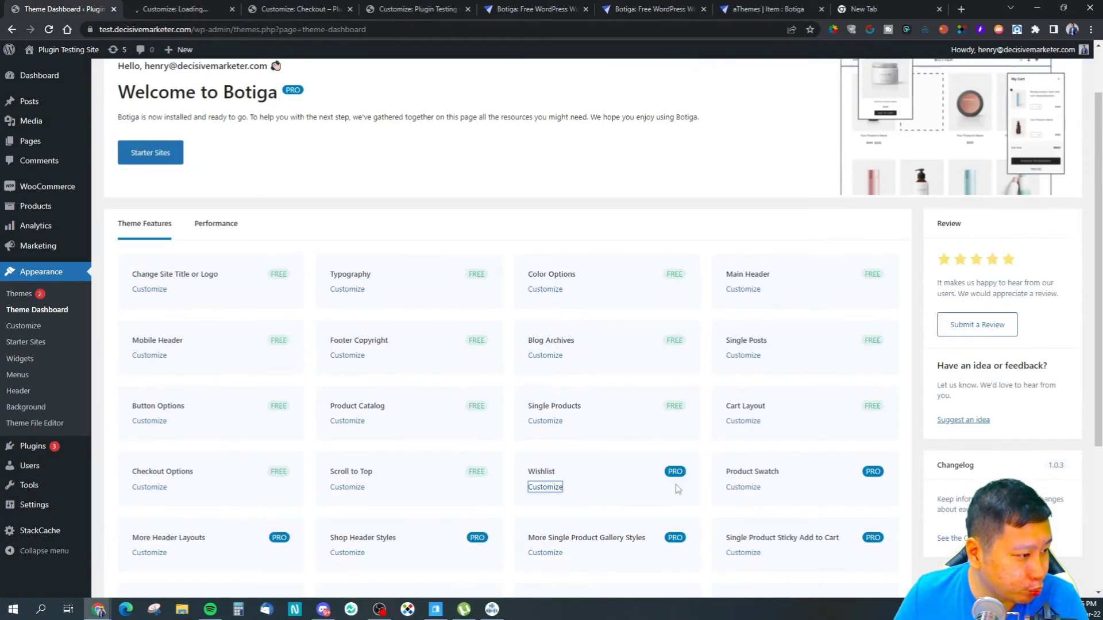
pyautogui.click(169, 10)
pyautogui.click(90, 8)
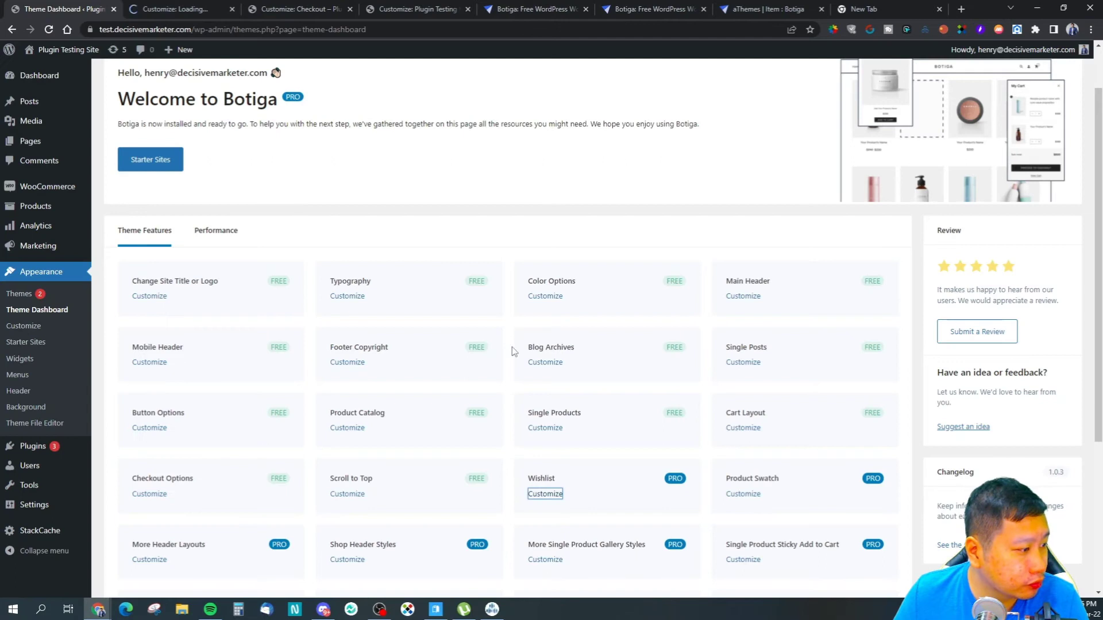
pyautogui.scroll(-3, 442, 406)
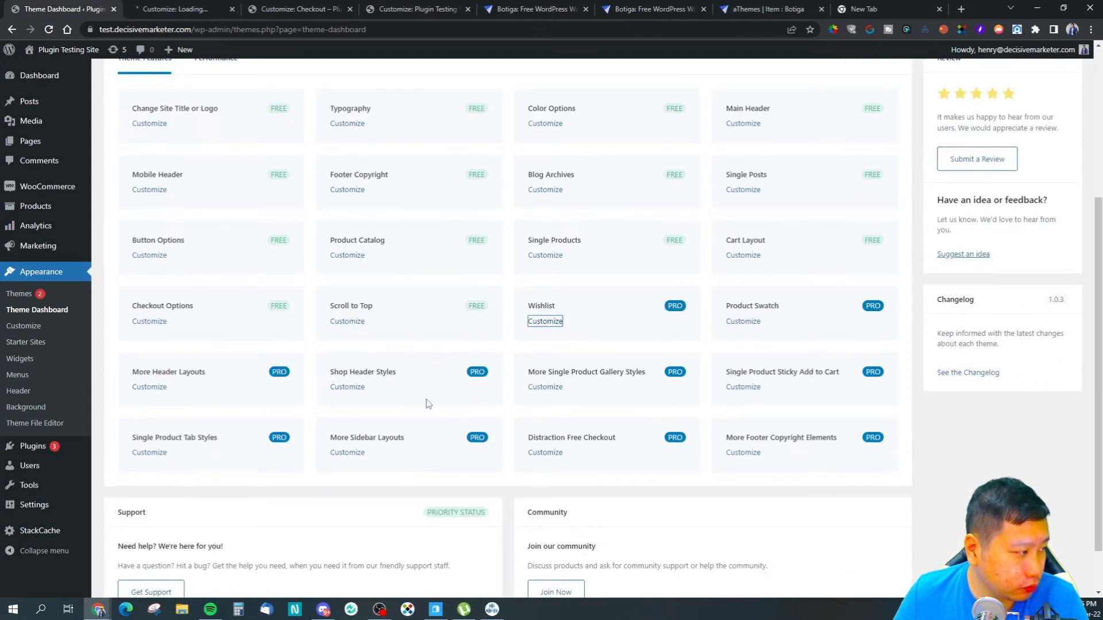
pyautogui.scroll(2, 427, 404)
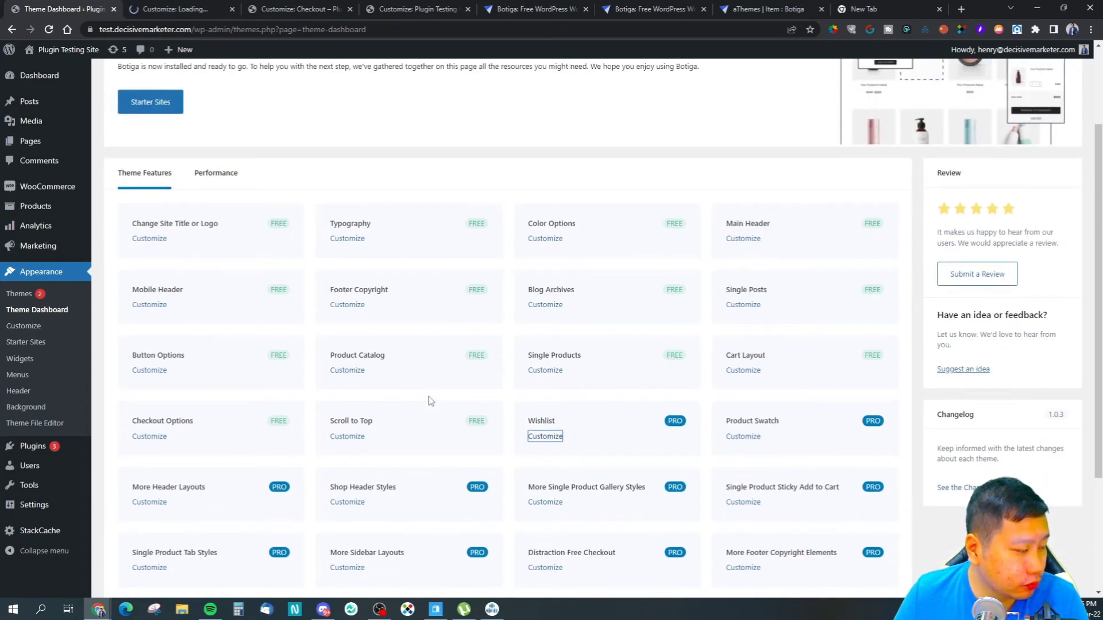
pyautogui.scroll(3, 431, 397)
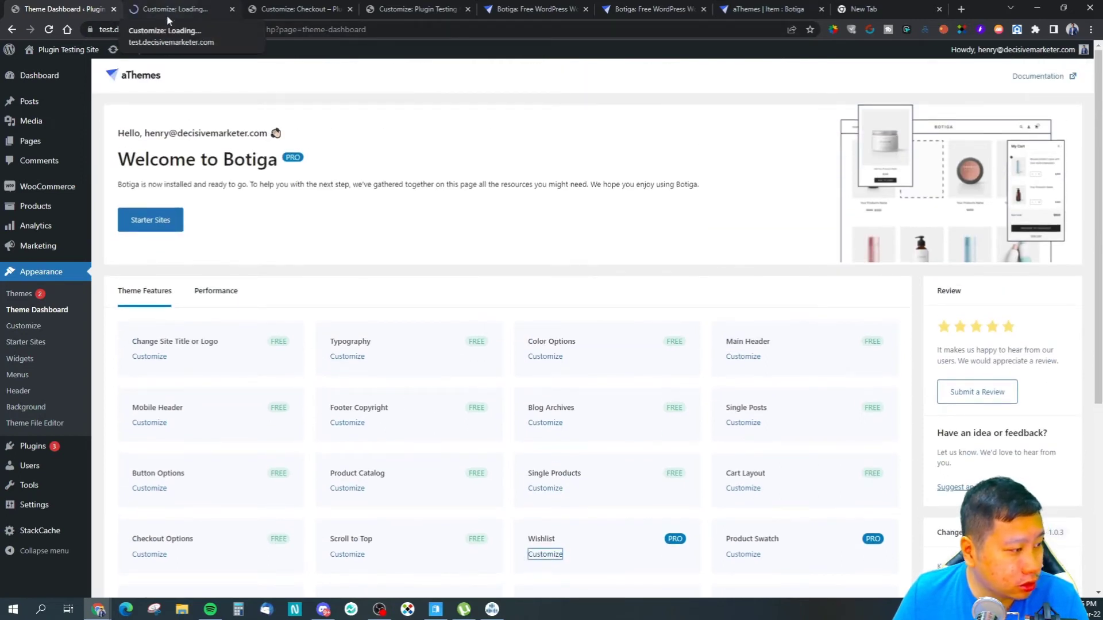
pyautogui.scroll(-1, 376, 449)
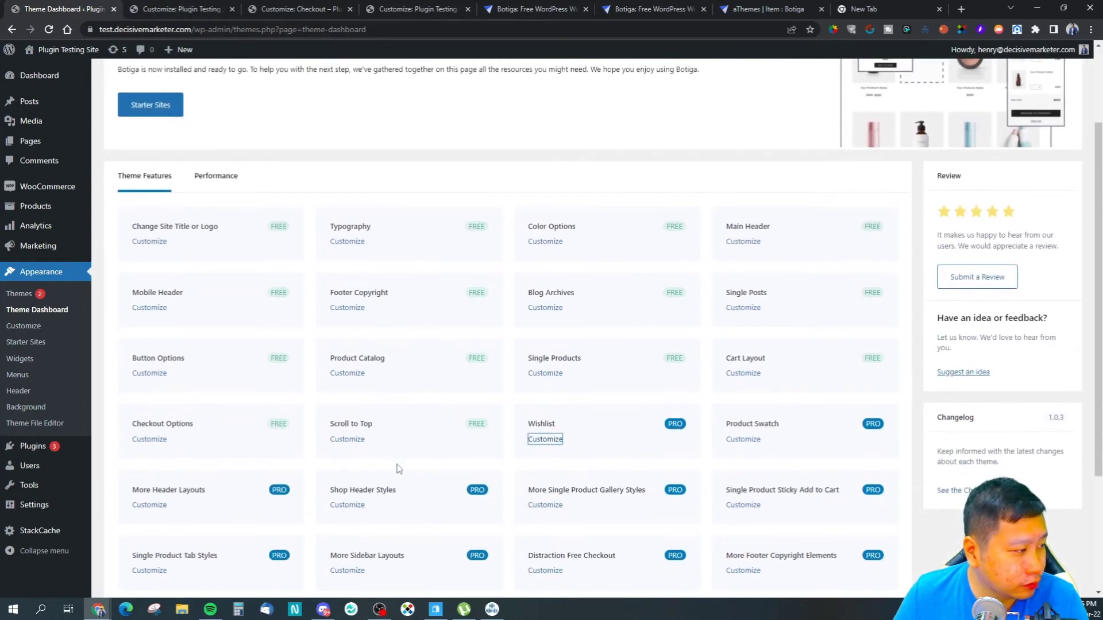
pyautogui.scroll(-2, 401, 466)
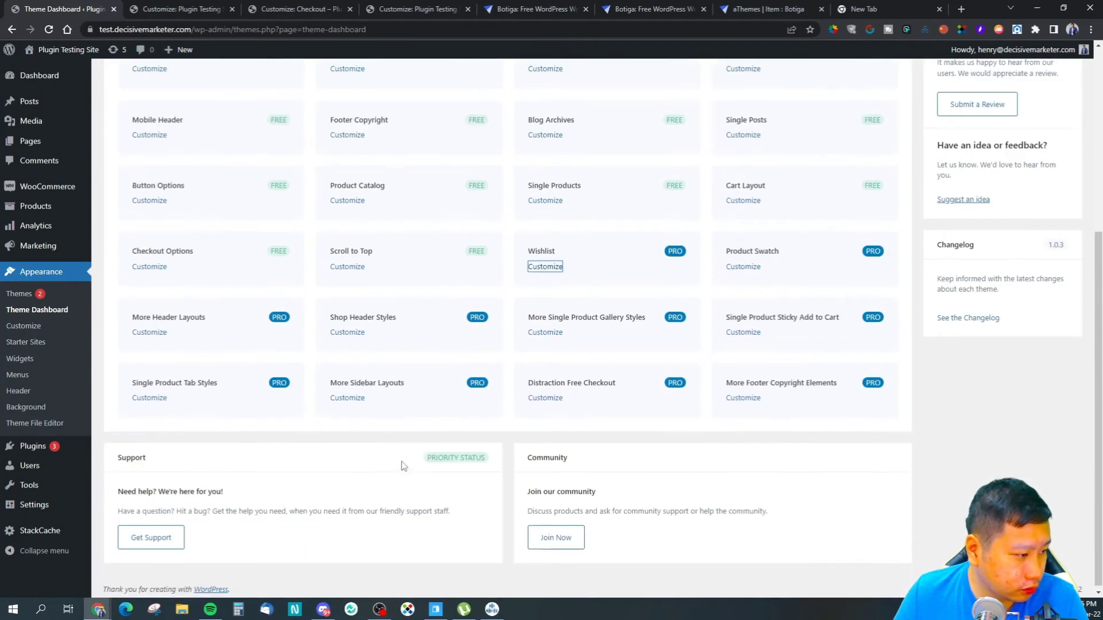
pyautogui.scroll(1, 401, 466)
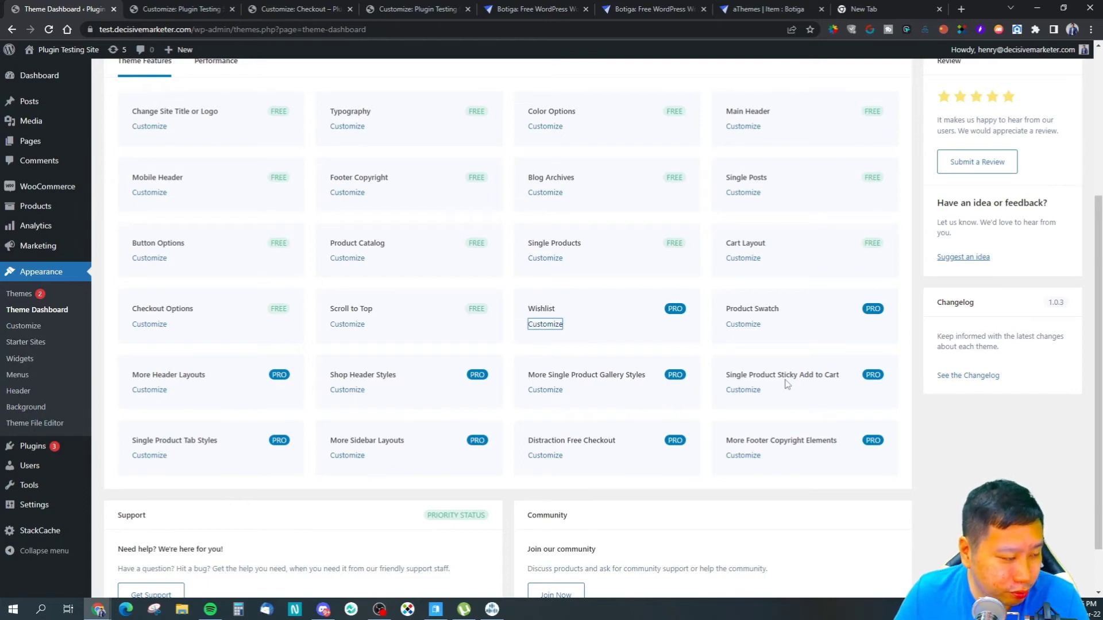
# Select the second Wishlist layout and return to the Theme Dashboard
pyautogui.click(181, 9)
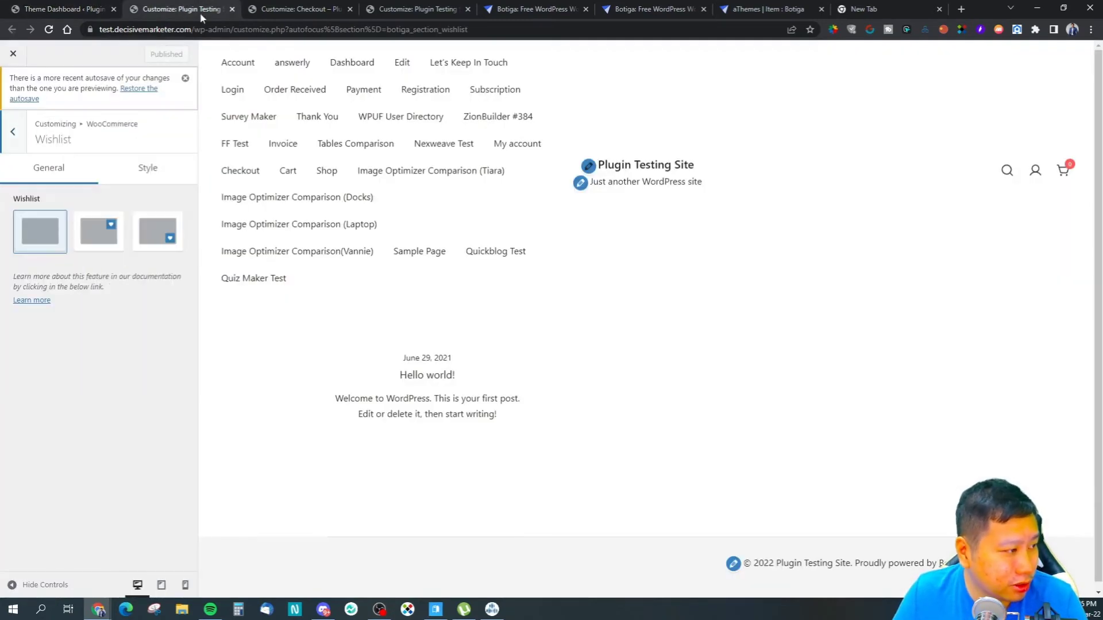
pyautogui.click(108, 237)
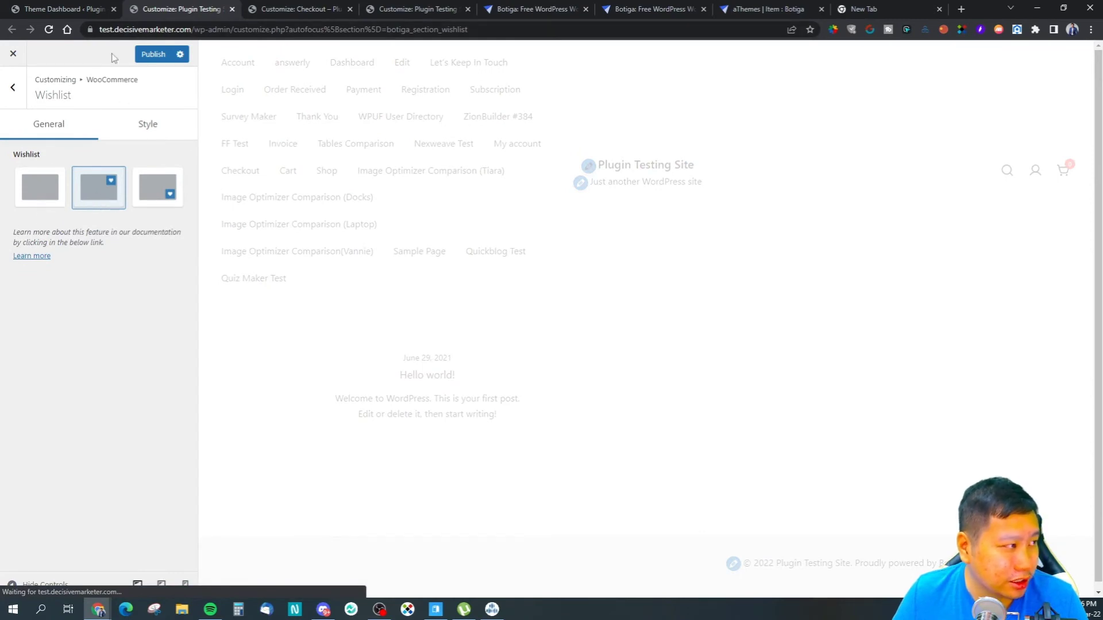
pyautogui.click(65, 8)
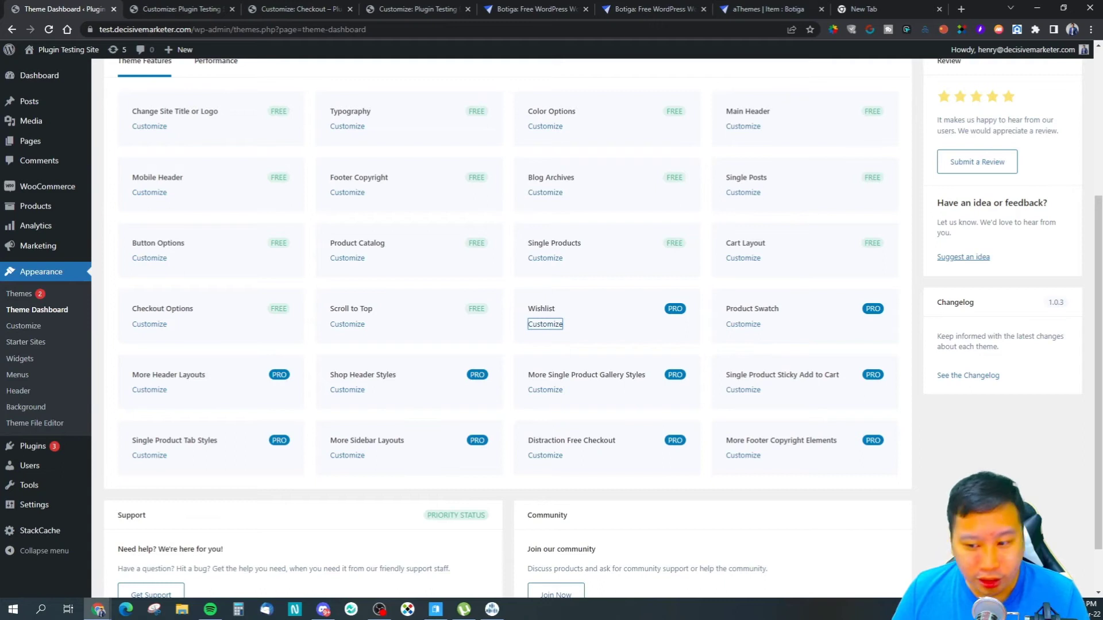